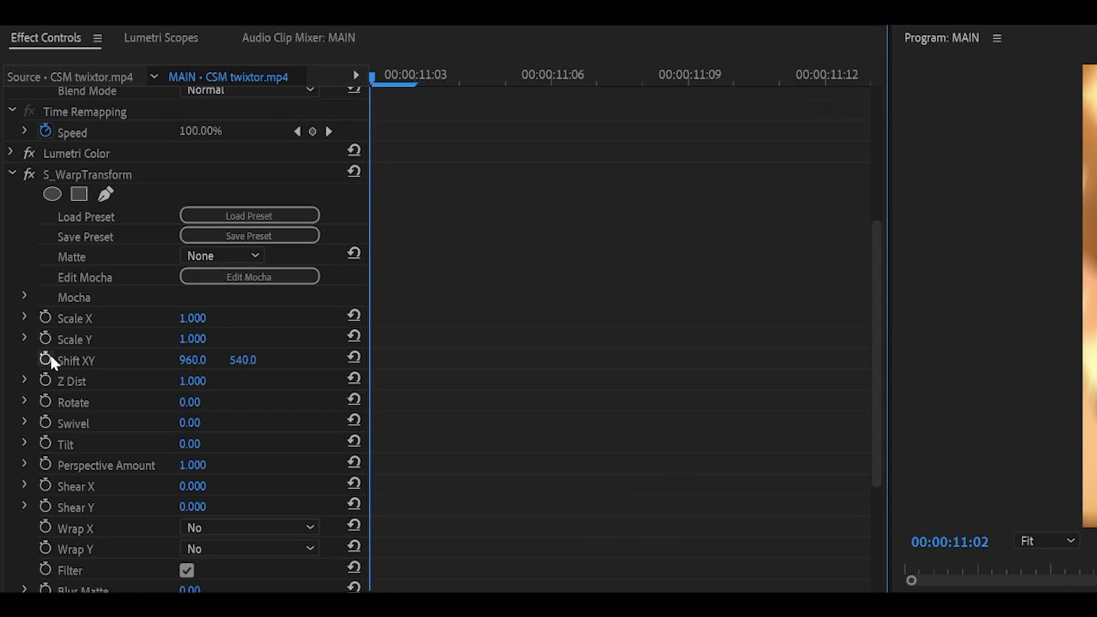
Start keyframing Shift XY and Z Dist on S_WarpTransform at 00:00:11:02, and set Wrap X and Wrap Y to Reflect
click(46, 359)
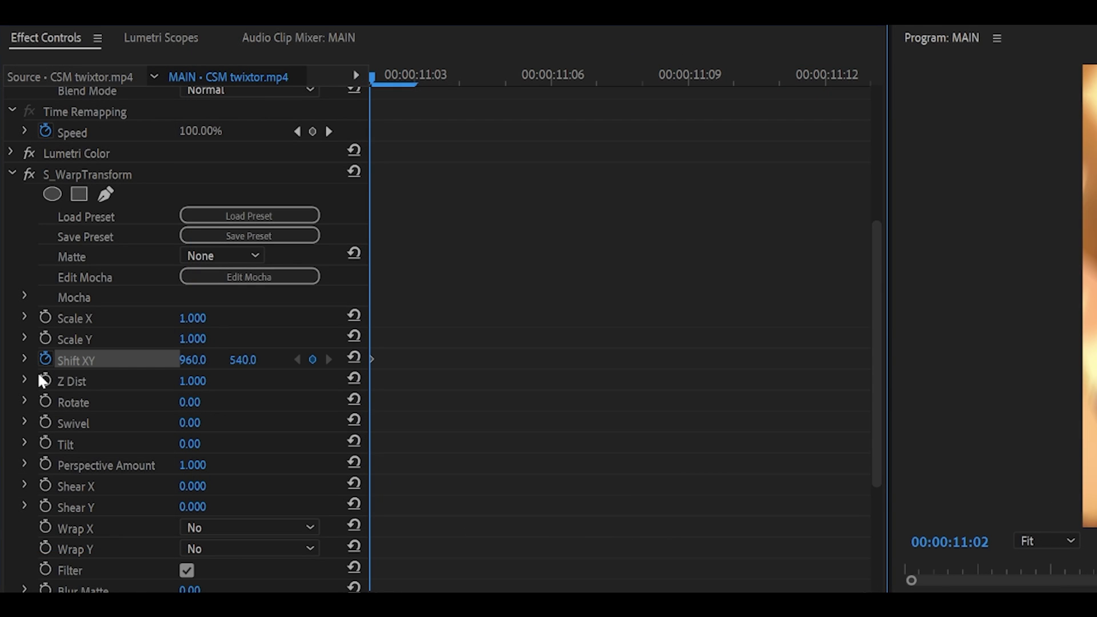
click(45, 379)
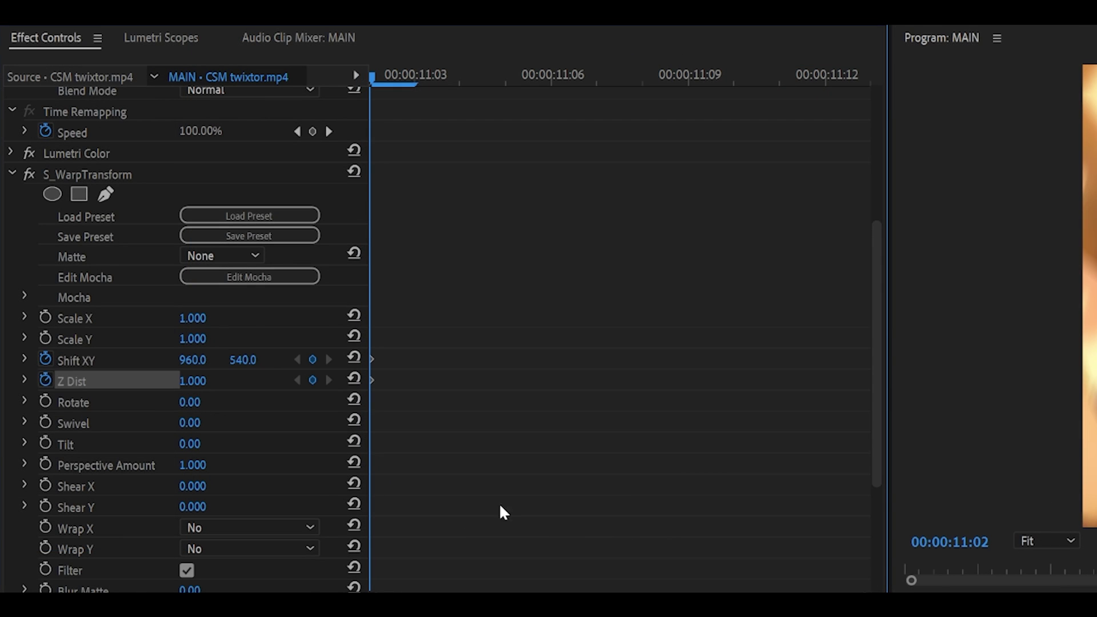
scroll(208, 512, down, 1)
click(194, 508)
click(205, 433)
click(186, 412)
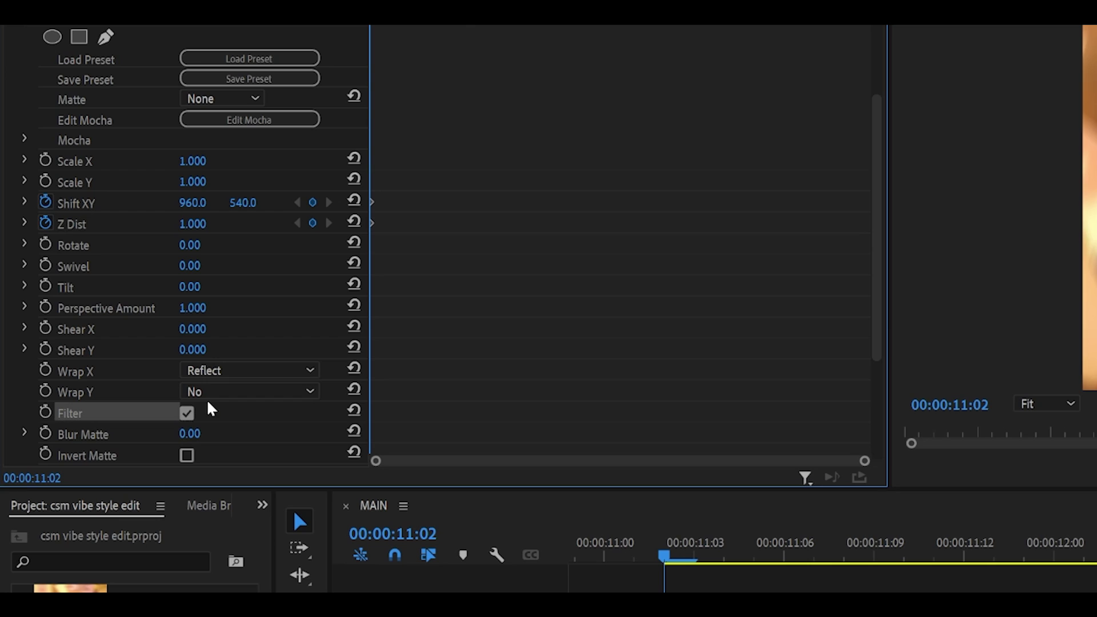
click(211, 393)
click(217, 453)
Set the starting keyframe values on S_WarpTransform to Shift XY 1254, 570 and Z Dist 1.1
drag(121, 199, 162, 198)
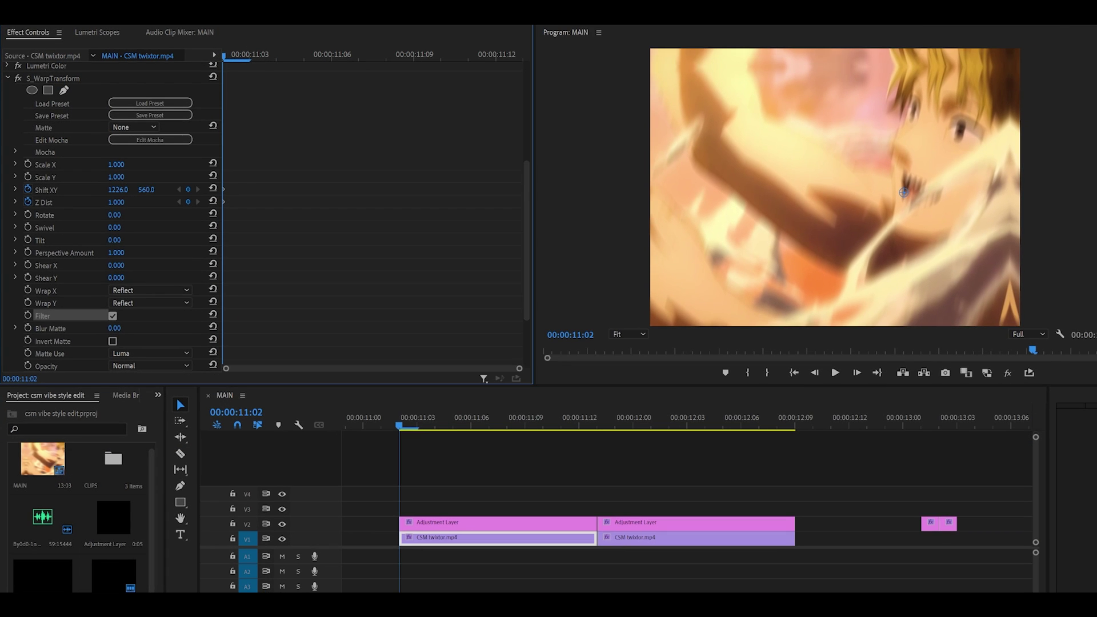
drag(903, 192, 903, 195)
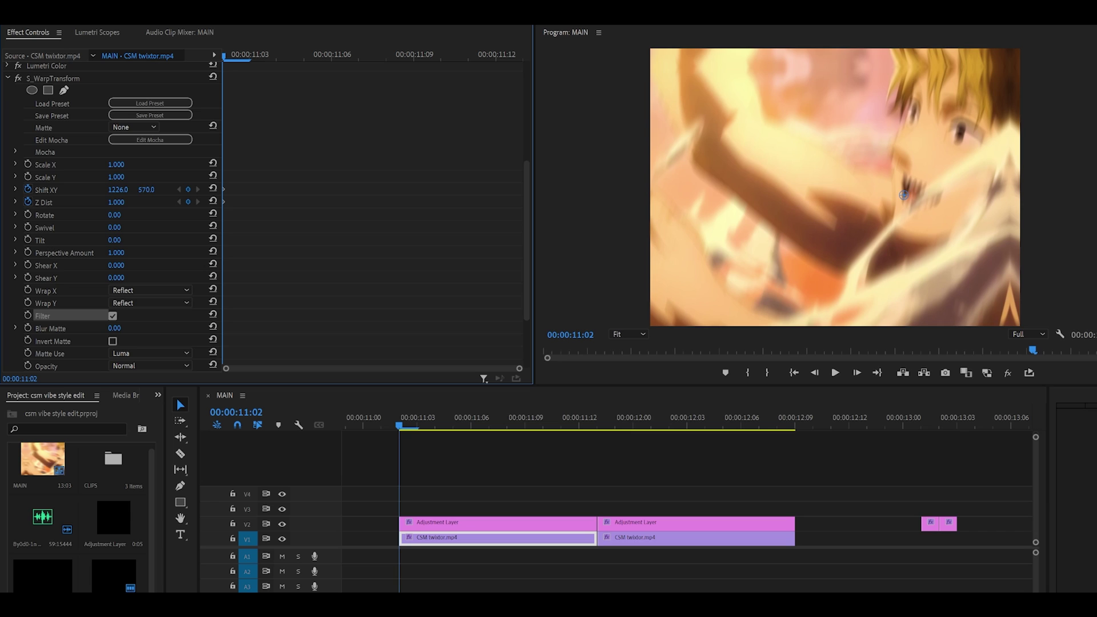
click(123, 203)
key(Return)
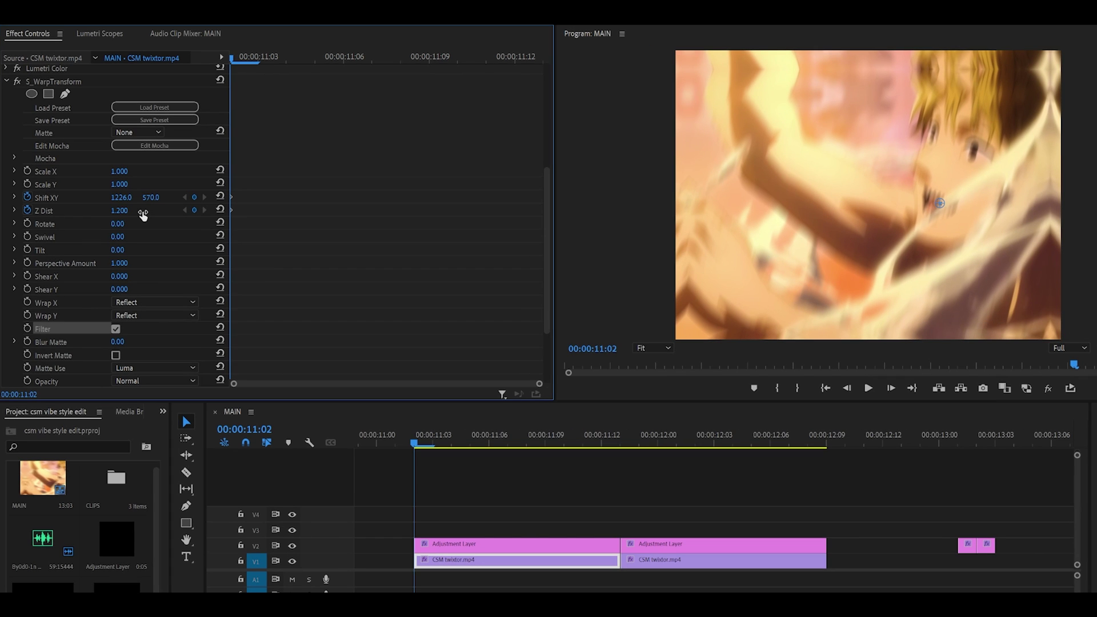
click(143, 213)
key(Return)
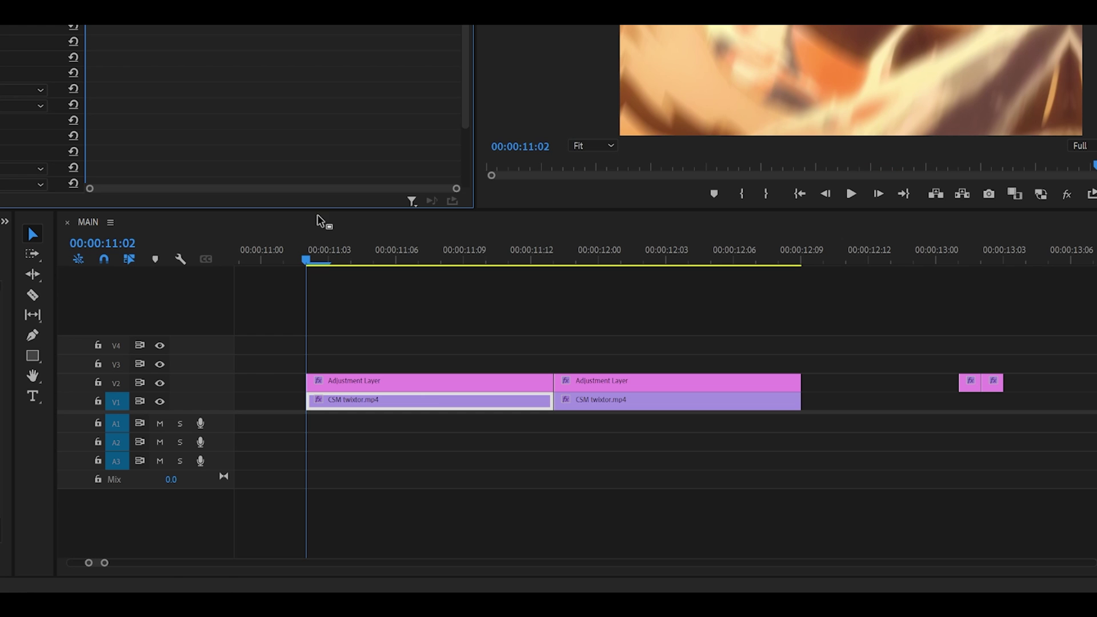
Go to 00:00:11:12 and add end keyframes by resetting Shift XY and Z Dist to their default values
mouse_move(531, 264)
mouse_down()
mouse_move(554, 261)
mouse_move(541, 260)
mouse_up()
scroll(264, 76, down, 3)
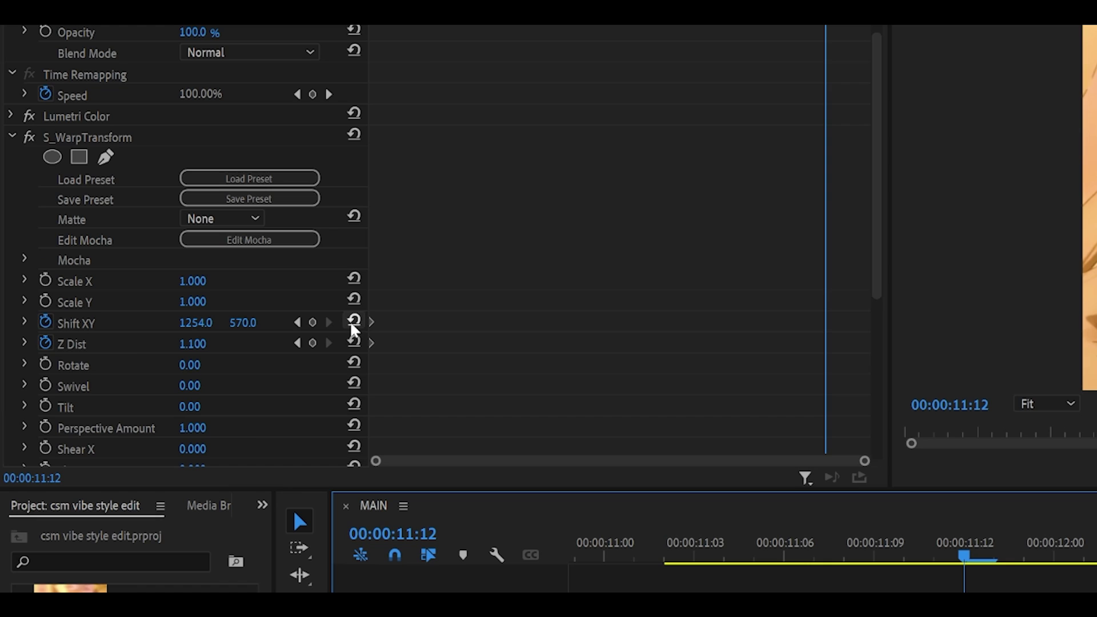
click(73, 84)
click(354, 320)
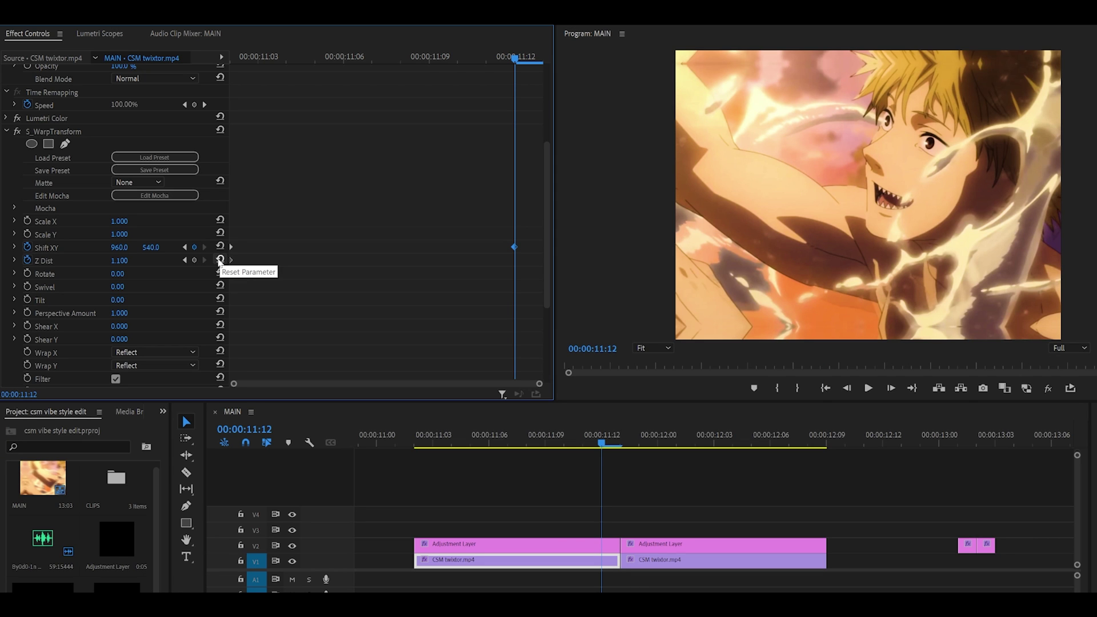
click(219, 261)
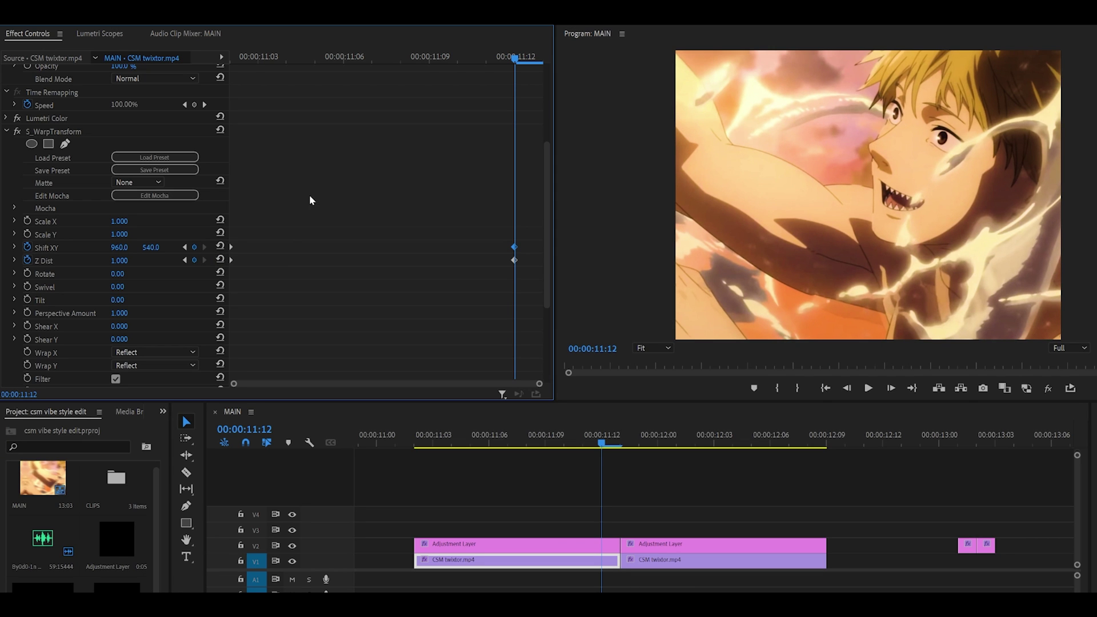
Ease Shift XY into its last keyframe by lengthening the incoming velocity handle and lowering it to zero
click(14, 248)
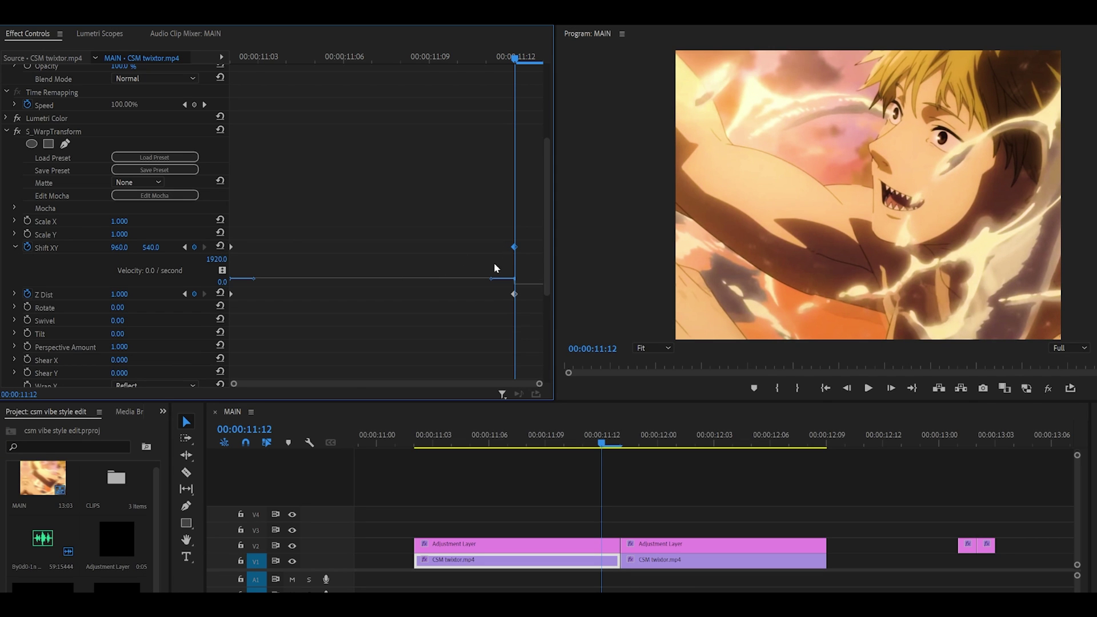
key(Left)
key(Left)
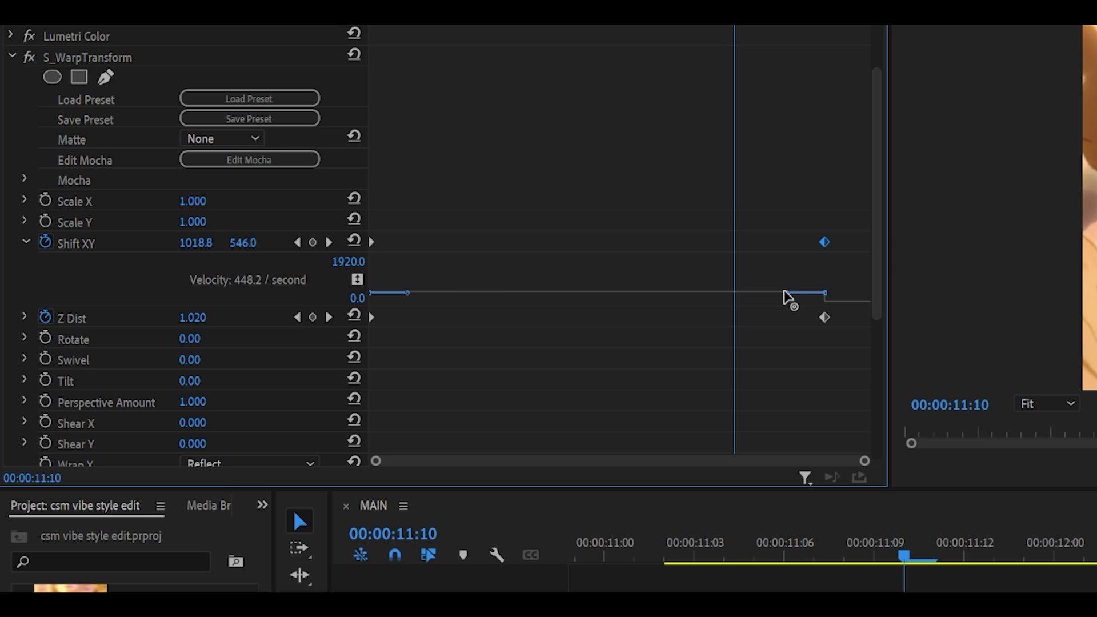
drag(786, 292, 178, 441)
Ease Z Dist into its last keyframe with a long incoming velocity handle, matching the Shift XY curve
click(24, 316)
scroll(794, 234, down, 2)
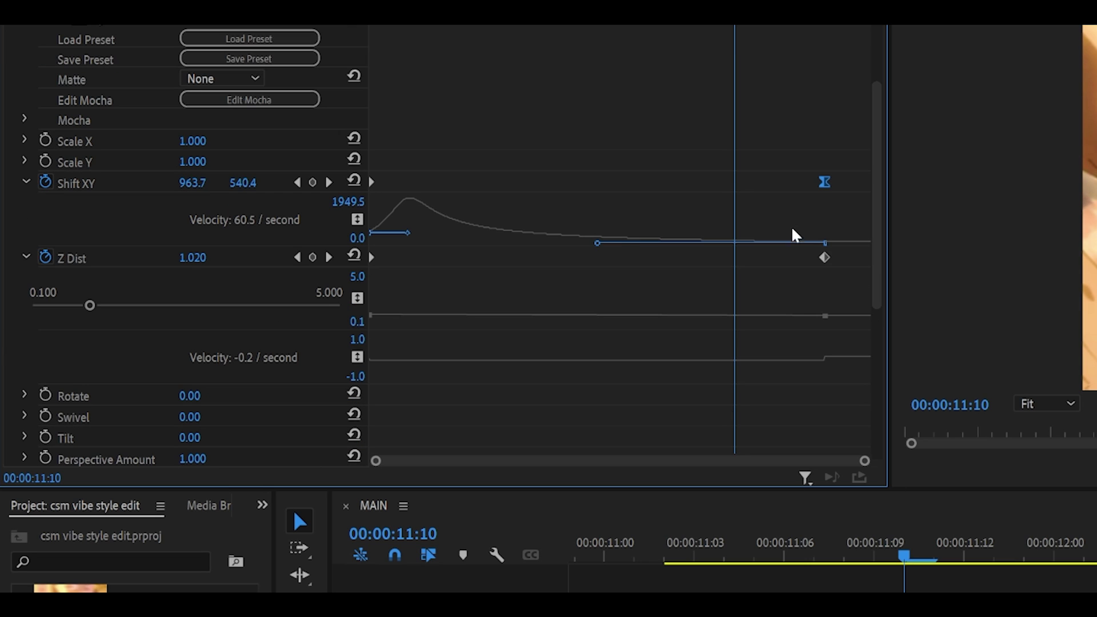
click(824, 258)
drag(800, 358, 648, 360)
click(803, 148)
key(Right)
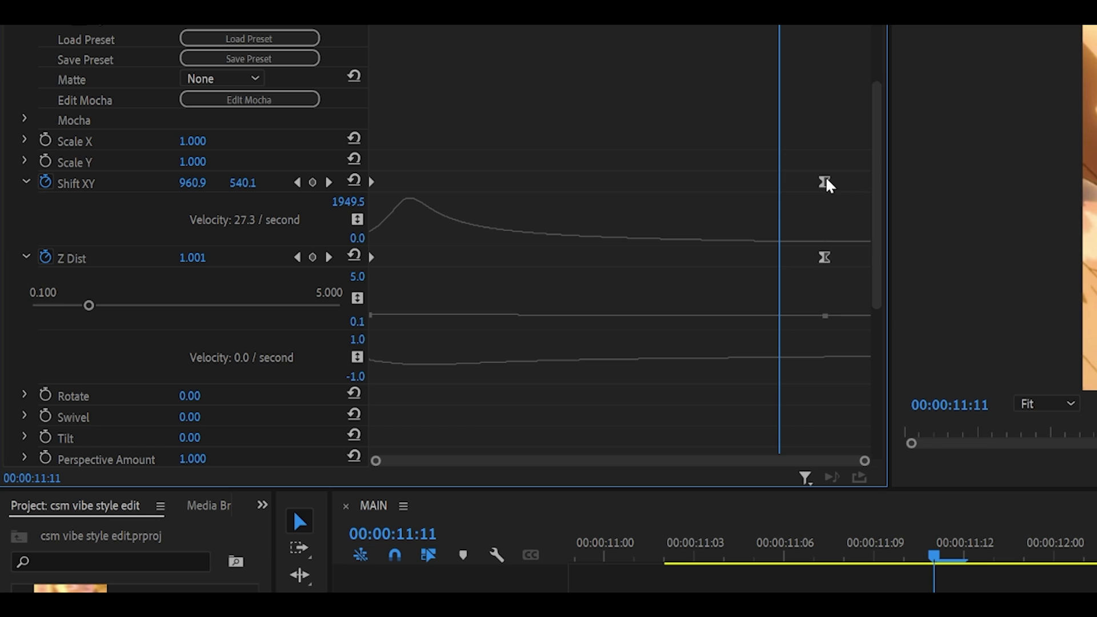
click(824, 257)
drag(648, 361, 625, 360)
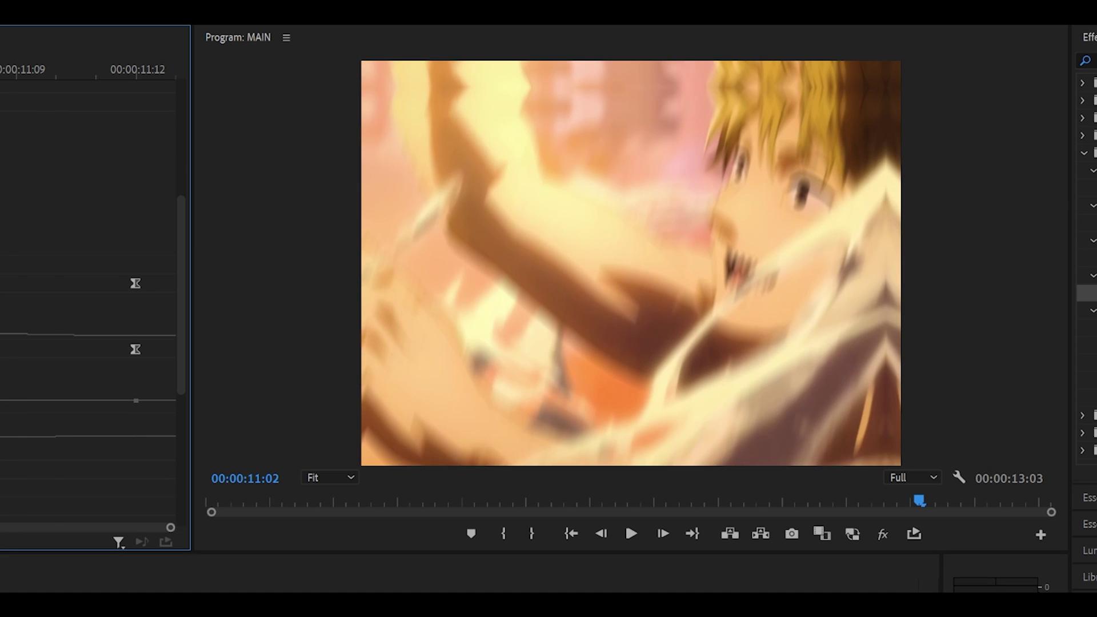
Play back the eased motion and try moving the last Z Dist keyframe to about 00:00:11:08
key(space)
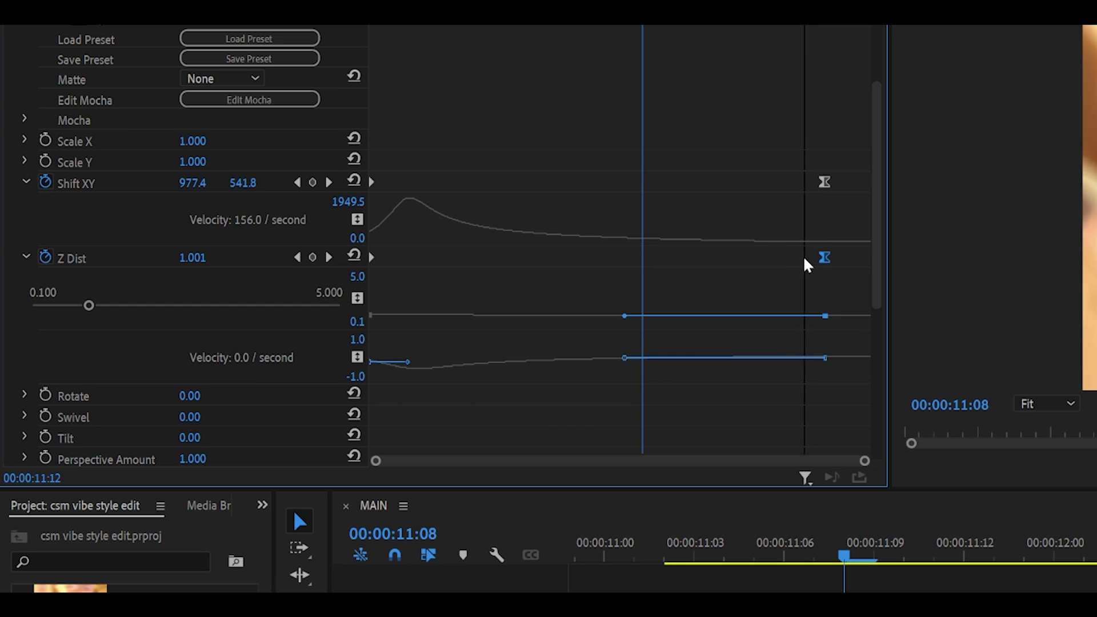
drag(495, 247, 384, 242)
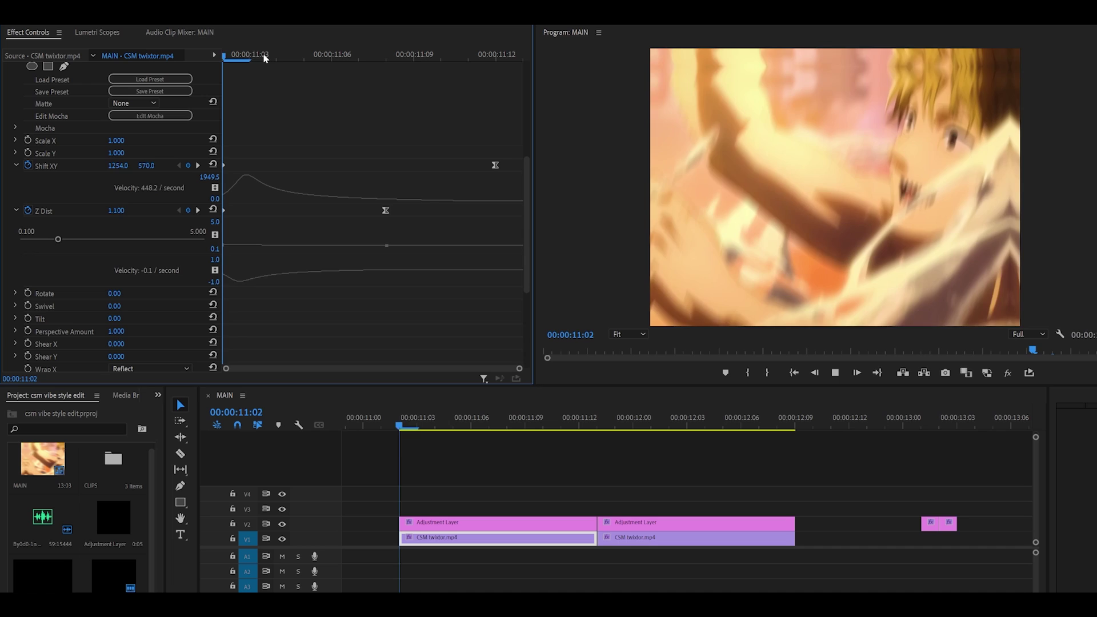
click(276, 55)
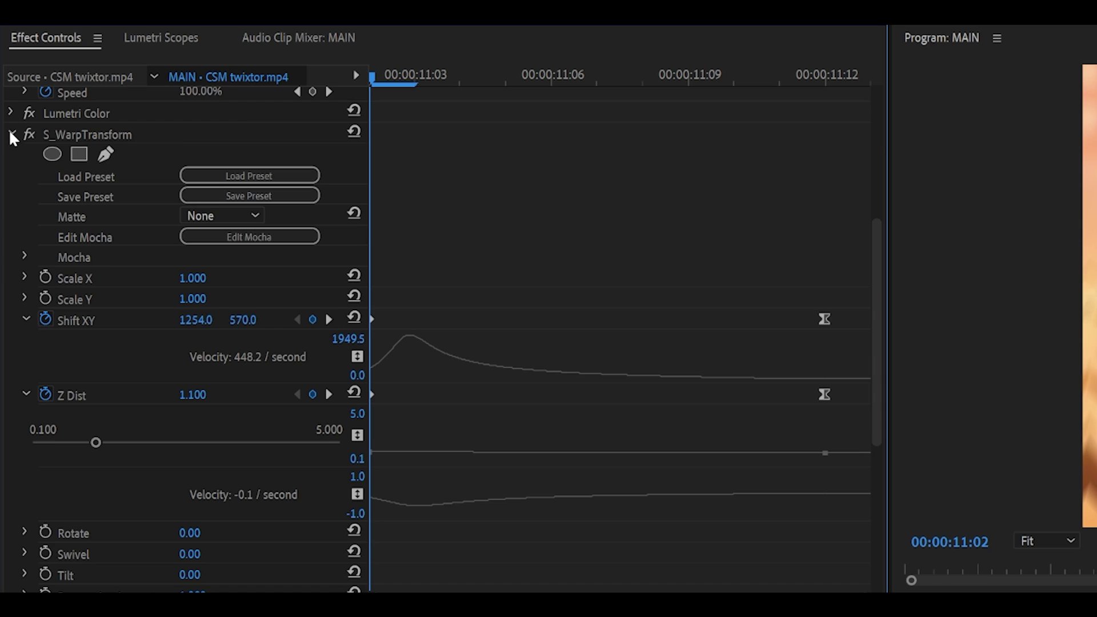
Add a second S_WarpTransform directly below the first and start keyframing its Shift XY and Z Dist at 00:00:11:02
click(10, 135)
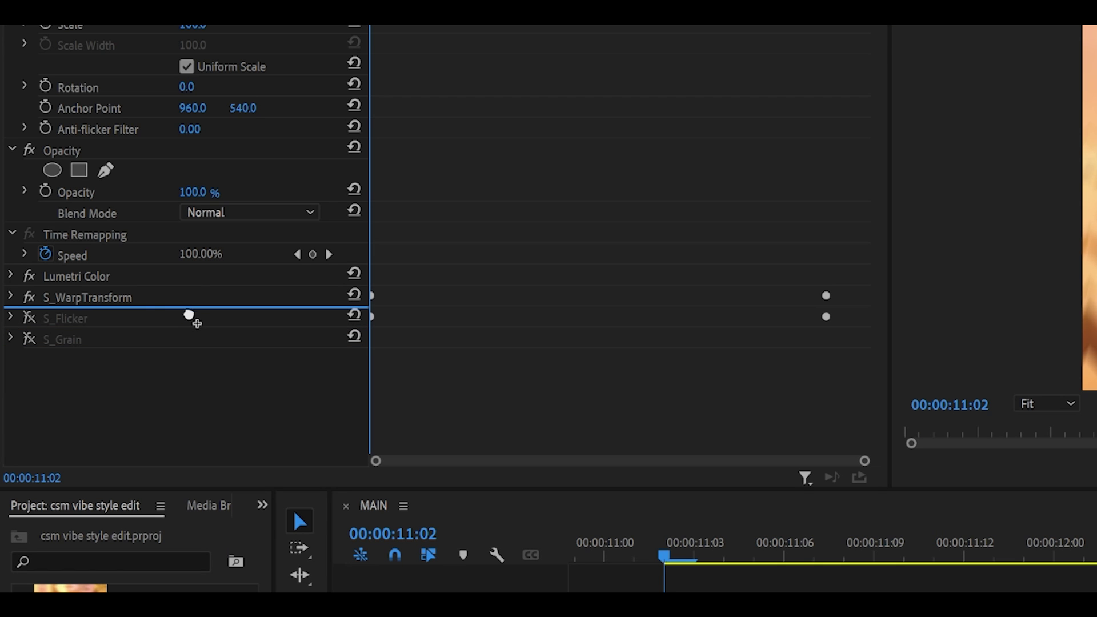
drag(174, 306, 154, 306)
drag(155, 306, 155, 306)
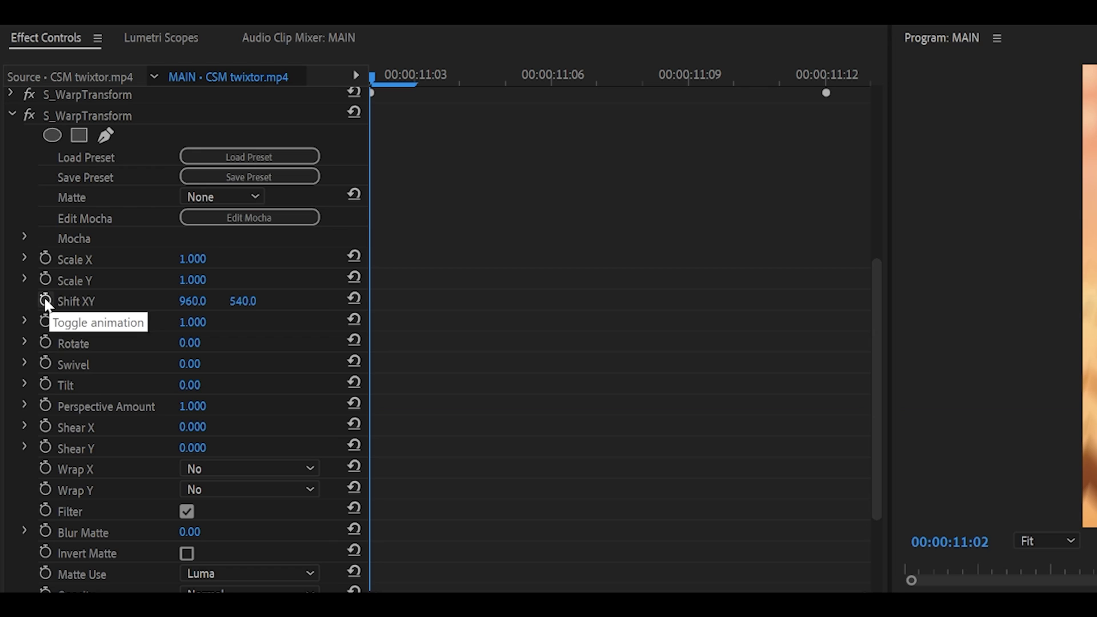
click(27, 198)
click(45, 322)
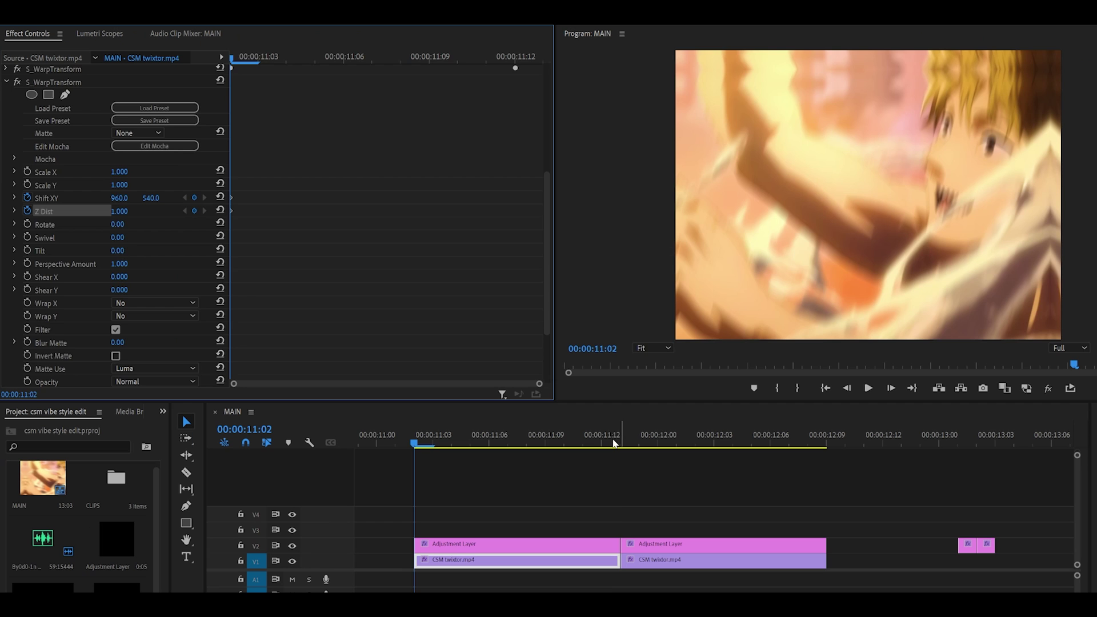
Go to 00:00:11:12 and shift the image horizontally by setting the second S_WarpTransform's Shift X to 655
click(614, 442)
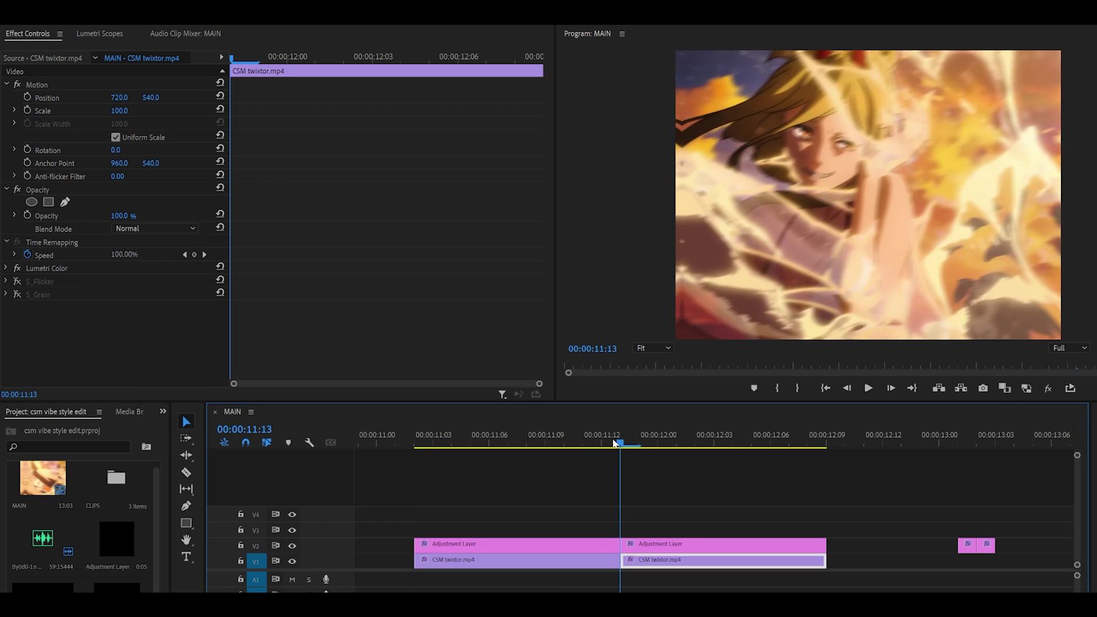
click(602, 443)
scroll(199, 304, down, 4)
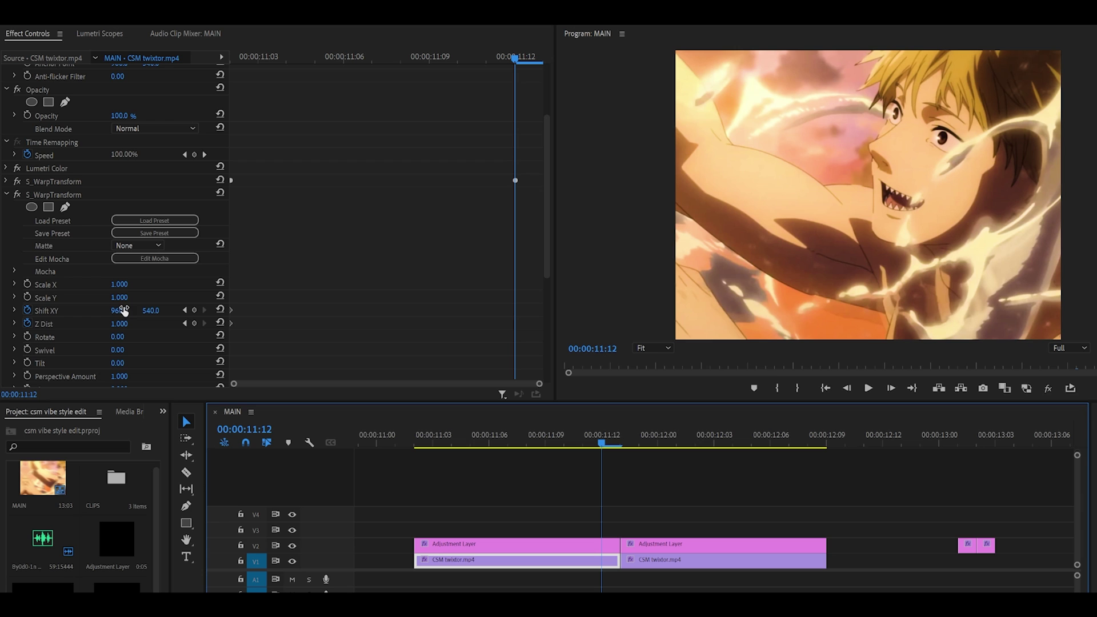
drag(124, 311, 19, 310)
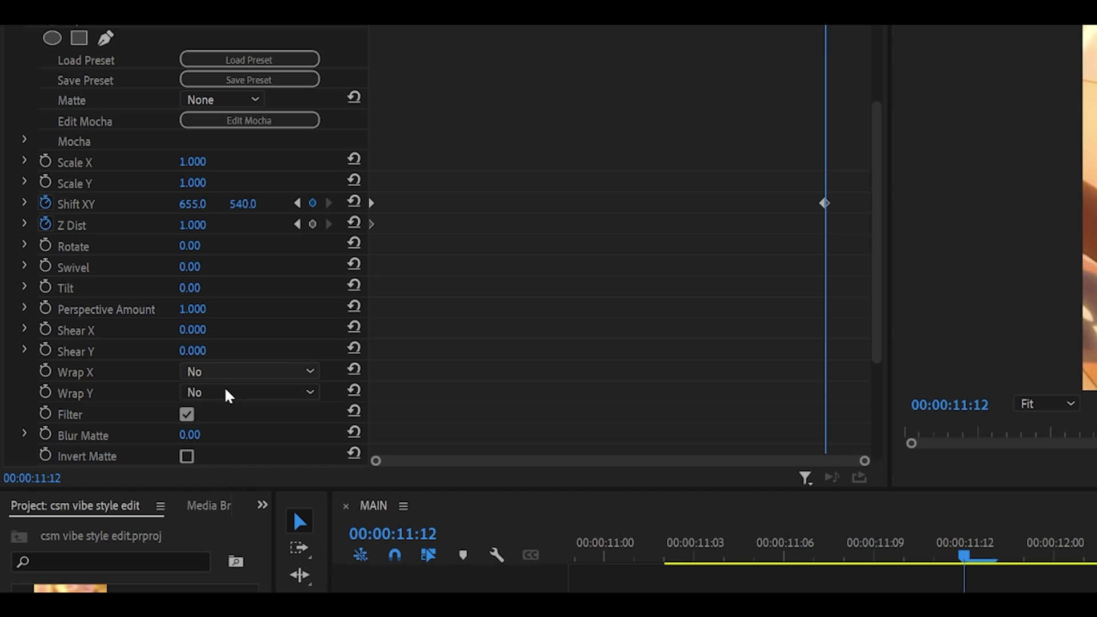
Set Wrap X and Wrap Y of the second S_WarpTransform to Reflect
click(225, 372)
click(231, 438)
click(225, 392)
click(233, 454)
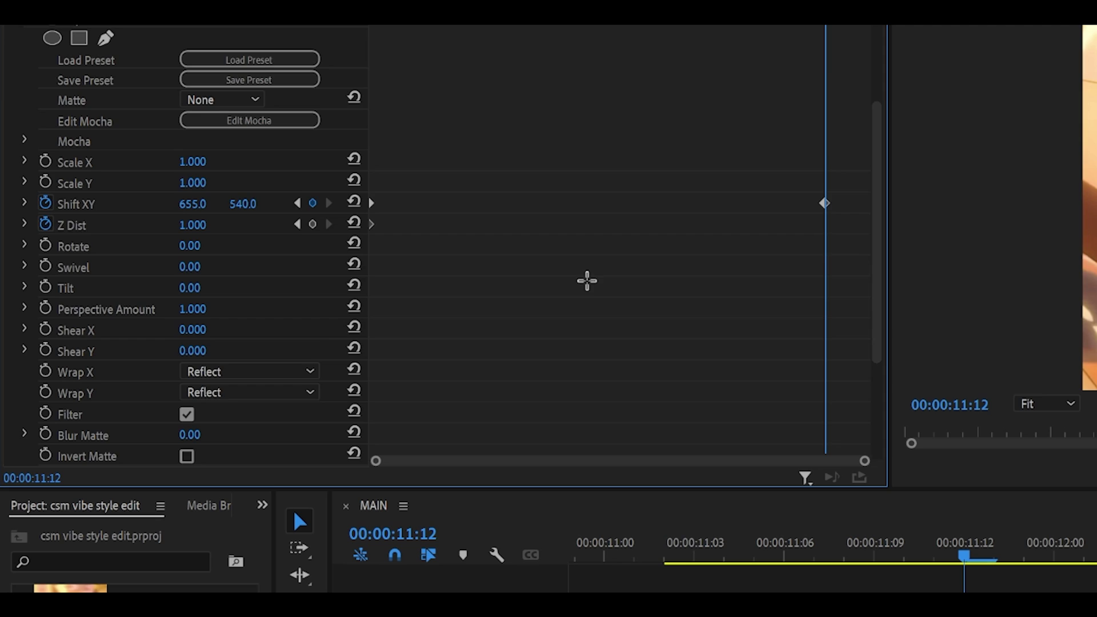
Adjust the second S_WarpTransform's end keyframe values to Shift XY 611, 564 and Z Dist 1.1
scroll(594, 280, down, 2)
drag(118, 223, 164, 224)
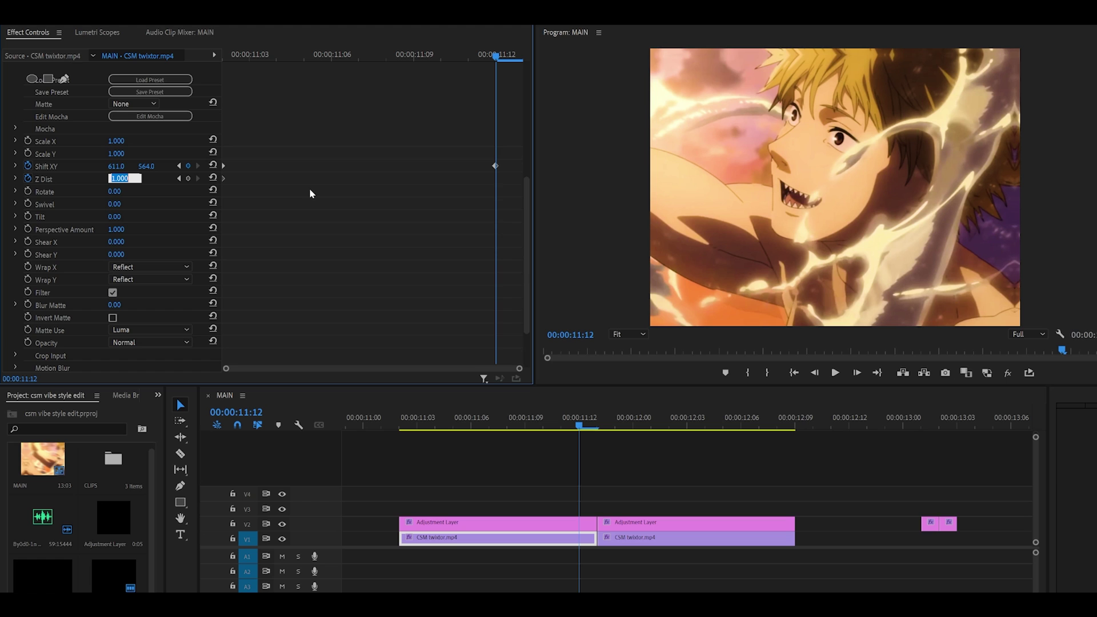
text(1.1)
key(Return)
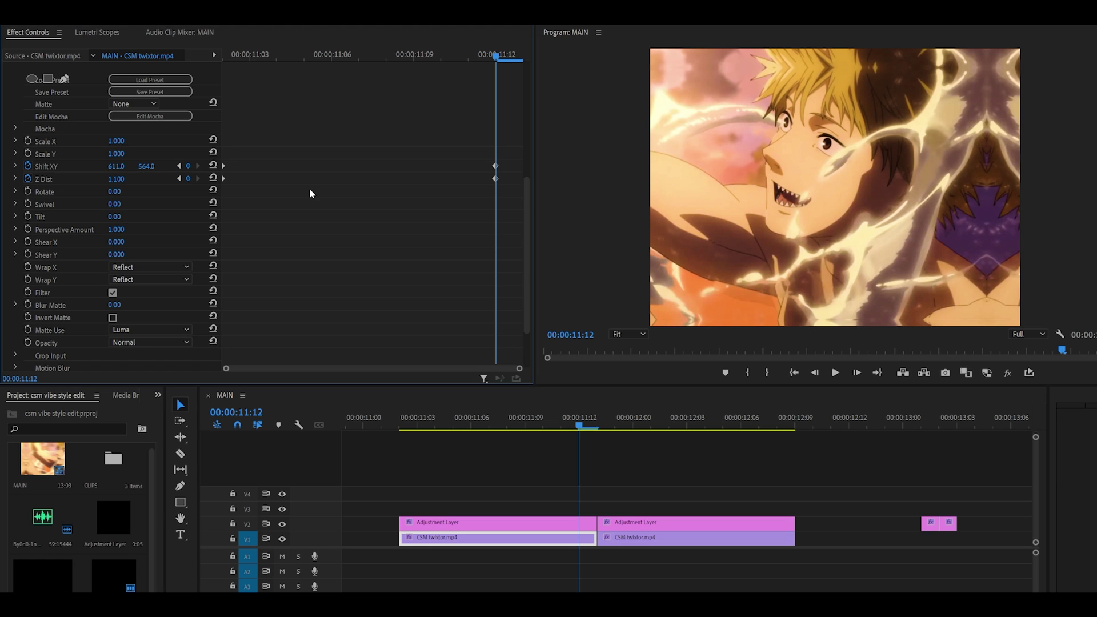
Ease the second effect's Shift XY out of its first keyframe with a long, zero-velocity outgoing handle
click(15, 165)
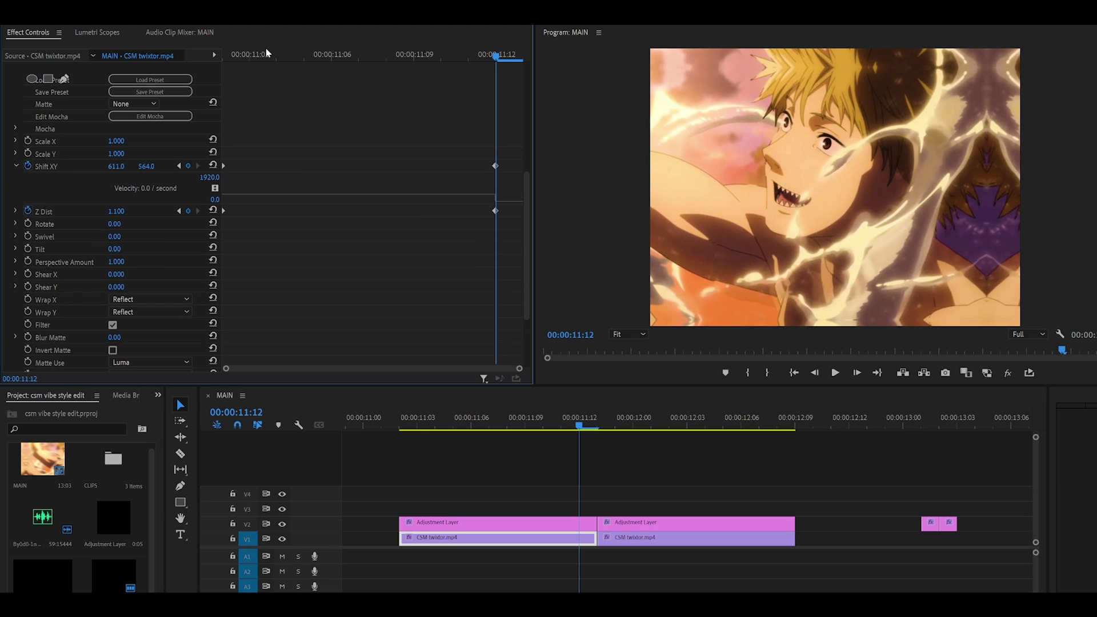
drag(265, 54, 191, 64)
click(224, 166)
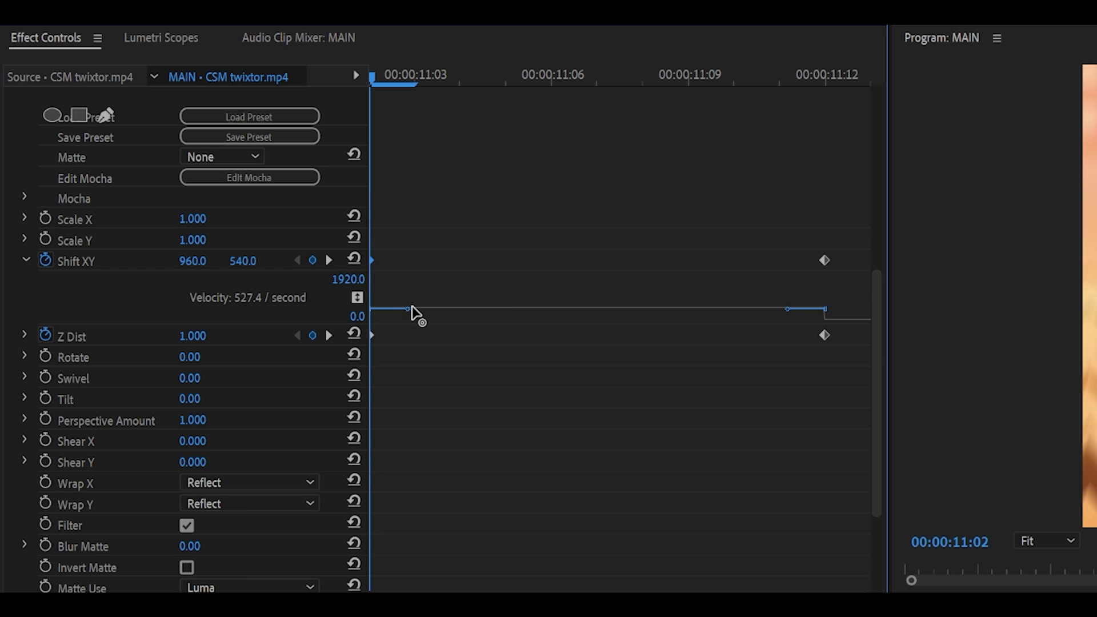
drag(411, 312, 597, 389)
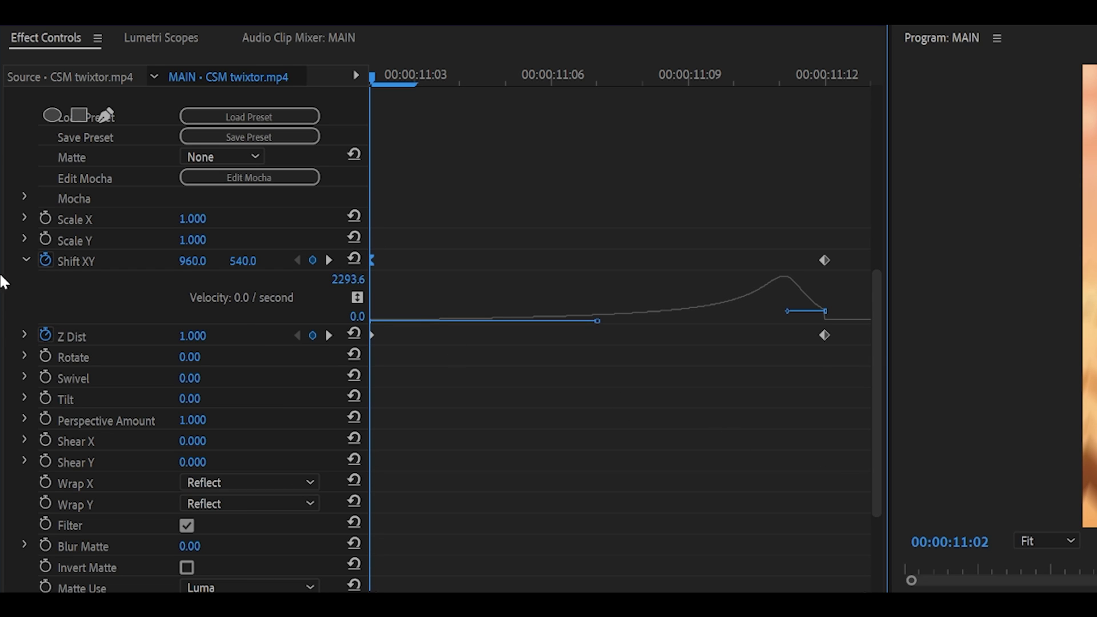
Ease the second effect's Z Dist out of its first keyframe with a long, zero-velocity outgoing handle
click(25, 334)
click(373, 335)
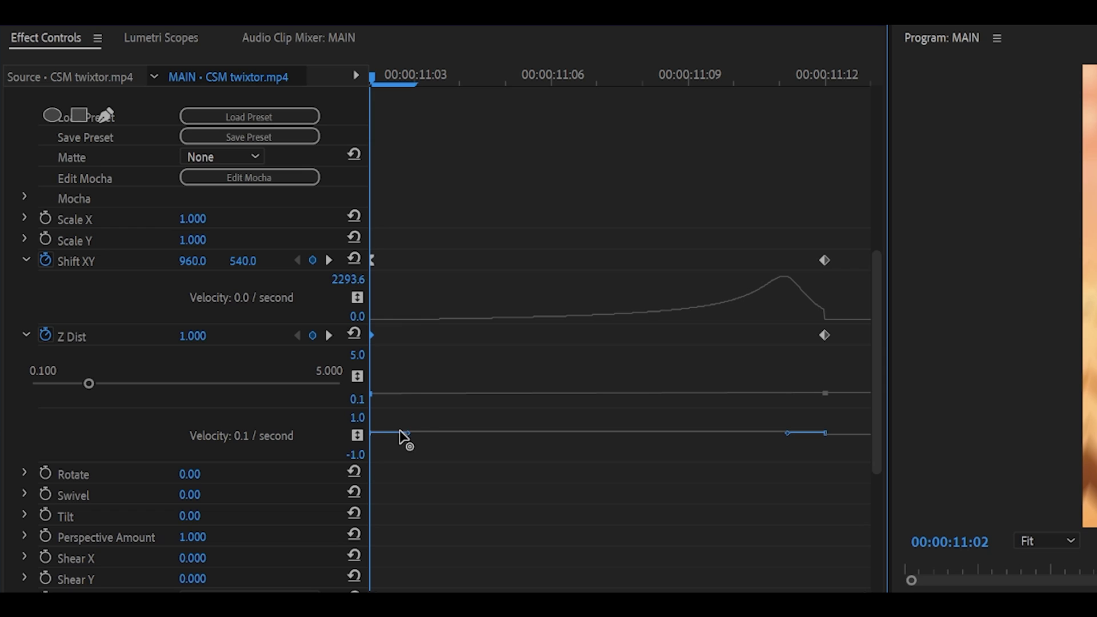
click(823, 431)
click(372, 334)
drag(409, 437, 689, 411)
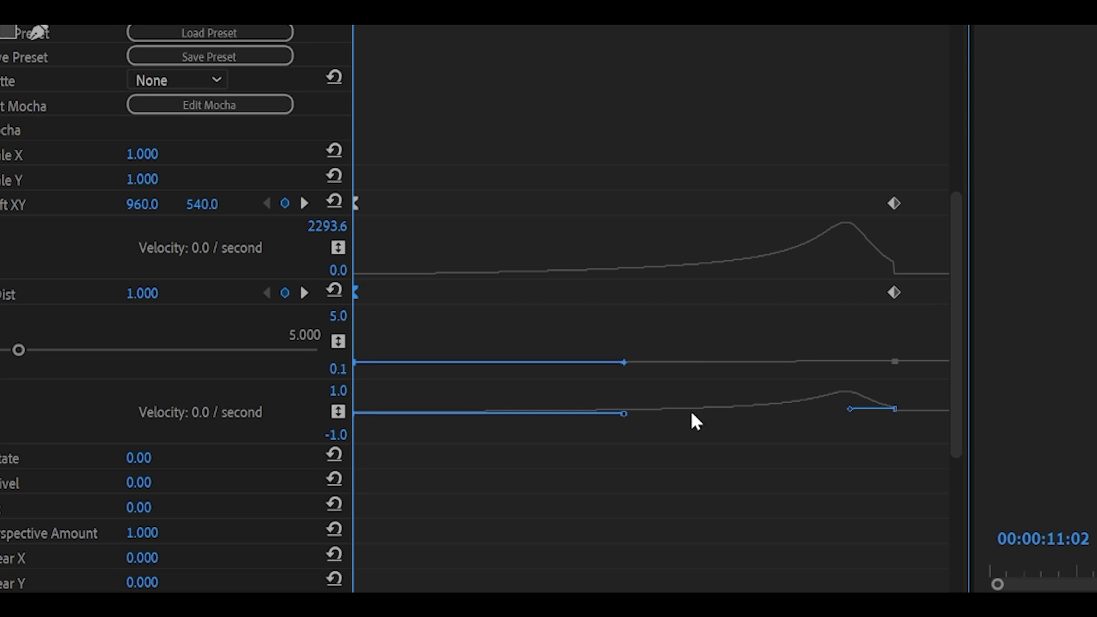
click(711, 456)
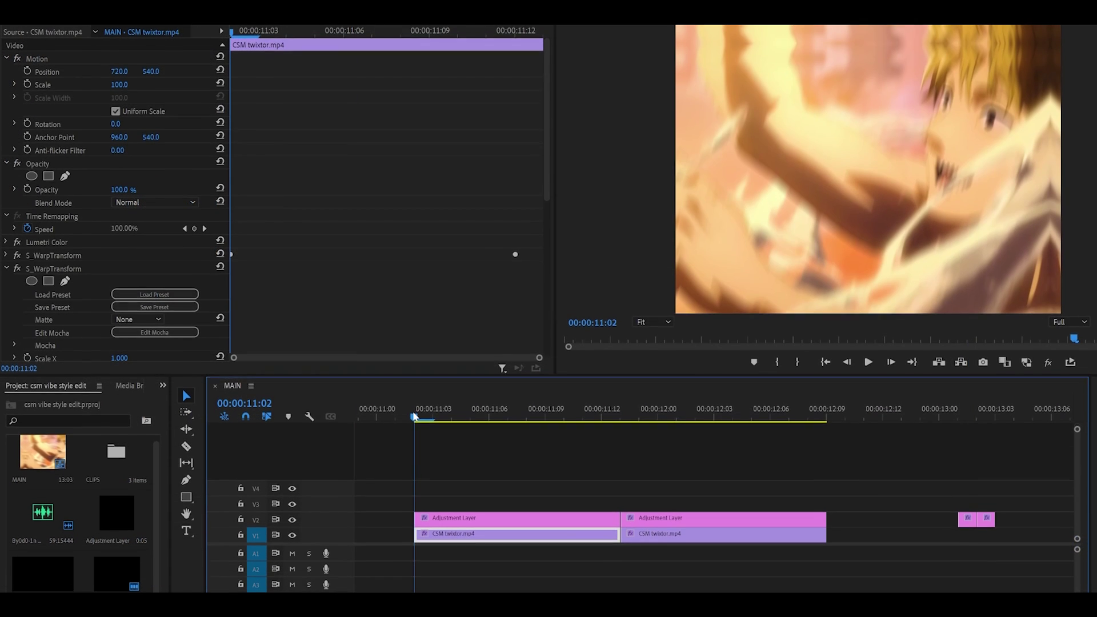
Play the sequence from the start of the first clip to review the finished warp motion
key(space)
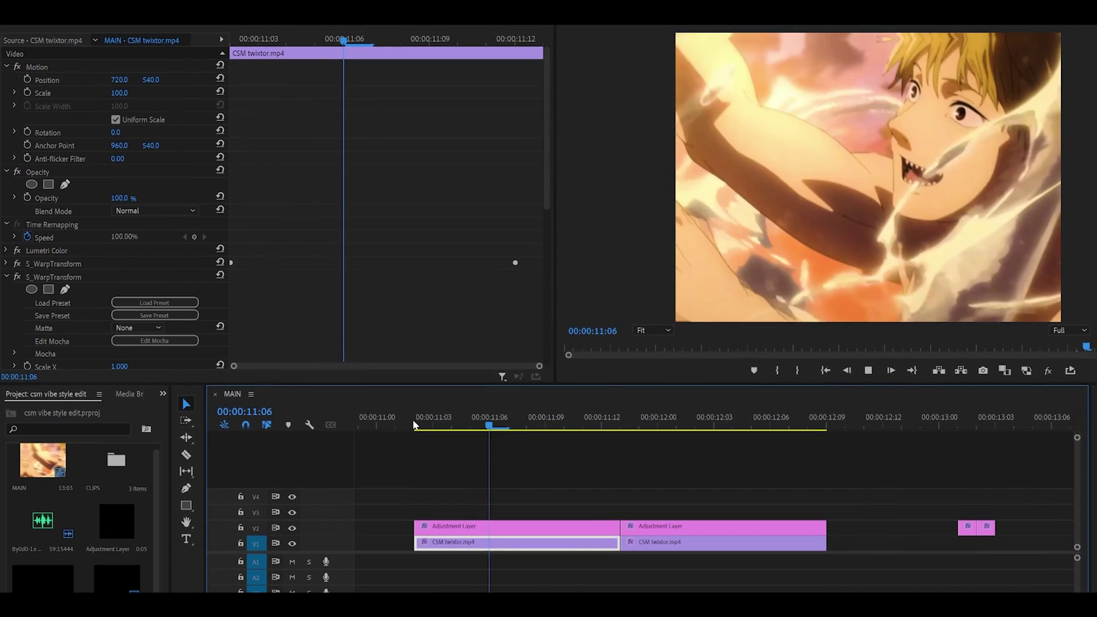
click(414, 432)
key(space)
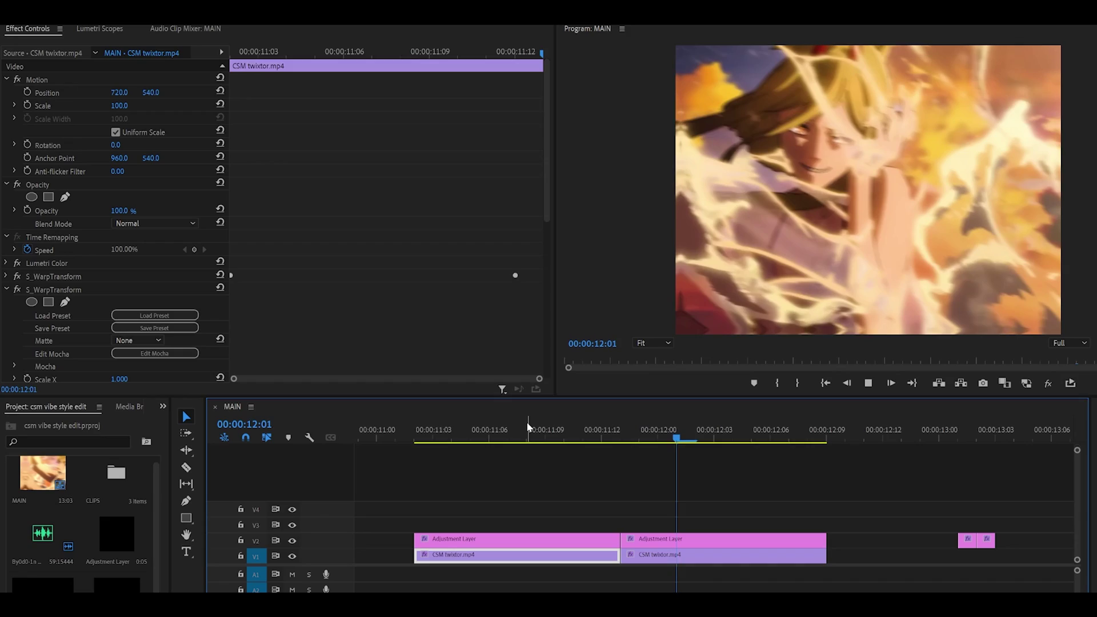
Move the first clip's opening Shift XY and Z Dist keyframes in the second S_WarpTransform to 00:00:11:07
drag(538, 429, 604, 443)
scroll(418, 280, down, 6)
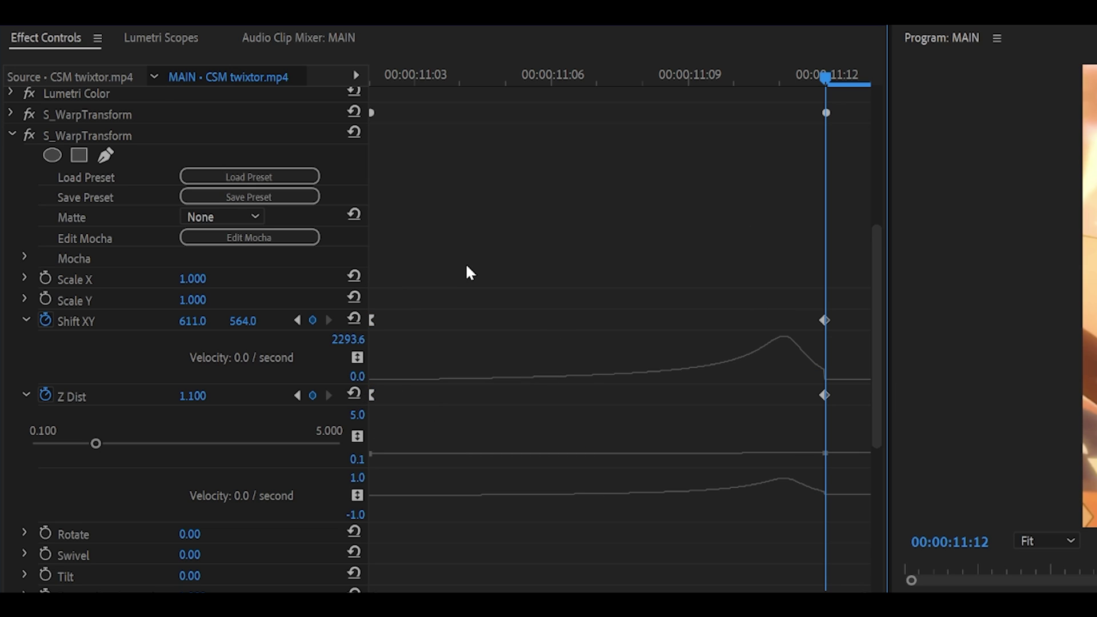
key(shift+Left)
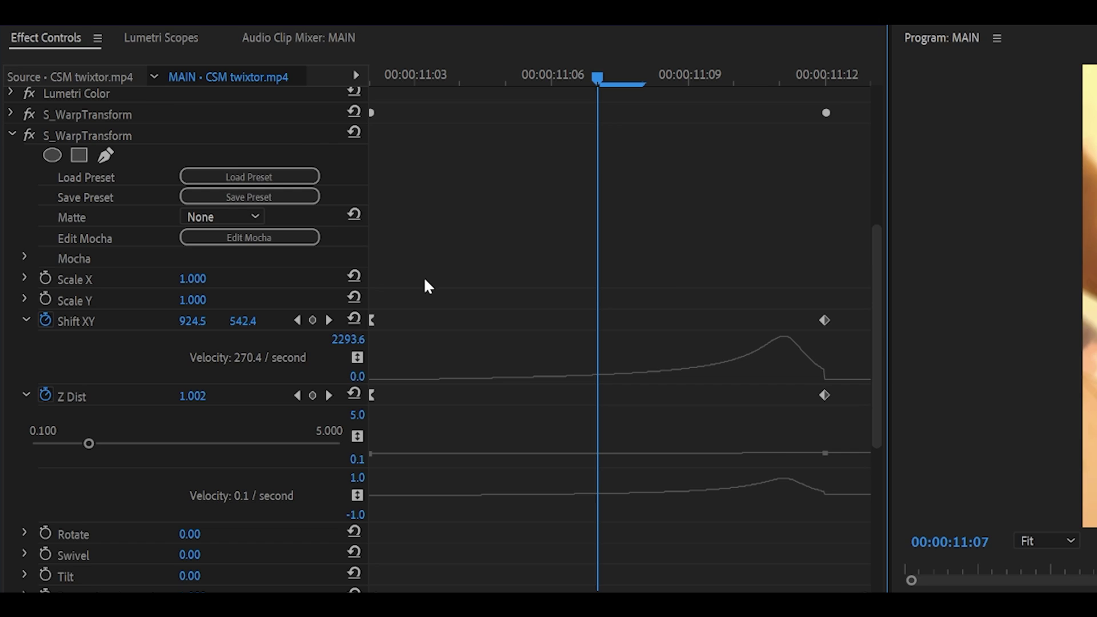
drag(428, 286, 306, 497)
drag(379, 402, 593, 398)
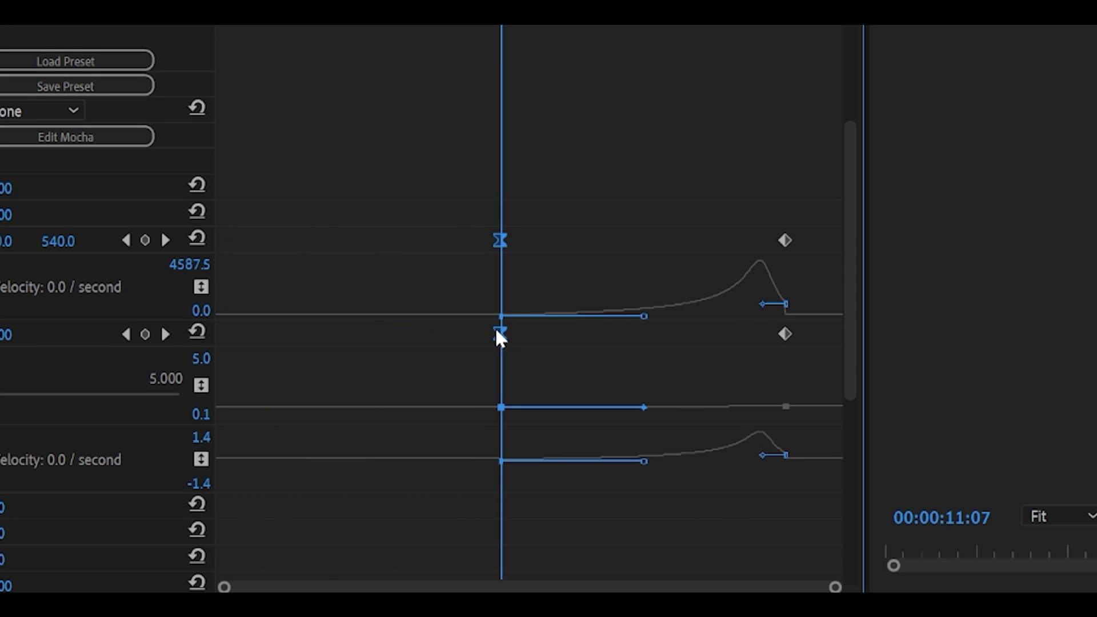
mouse_move(404, 186)
mouse_down()
mouse_move(809, 353)
mouse_move(386, 176)
mouse_up()
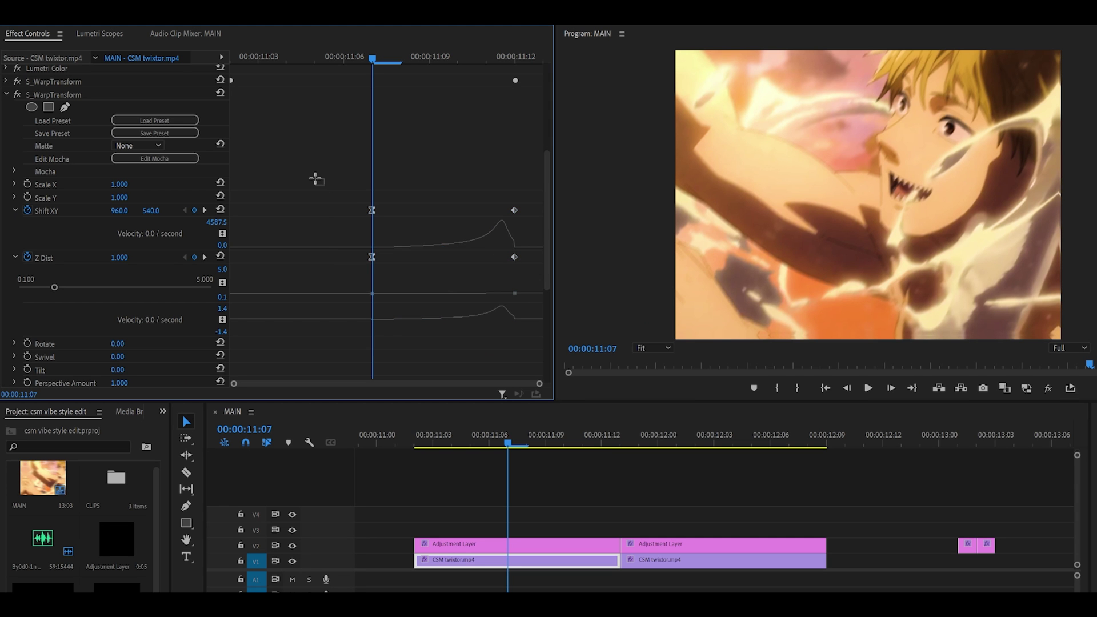
Replay the first clip from its start several times to review the retimed warp motion
click(416, 443)
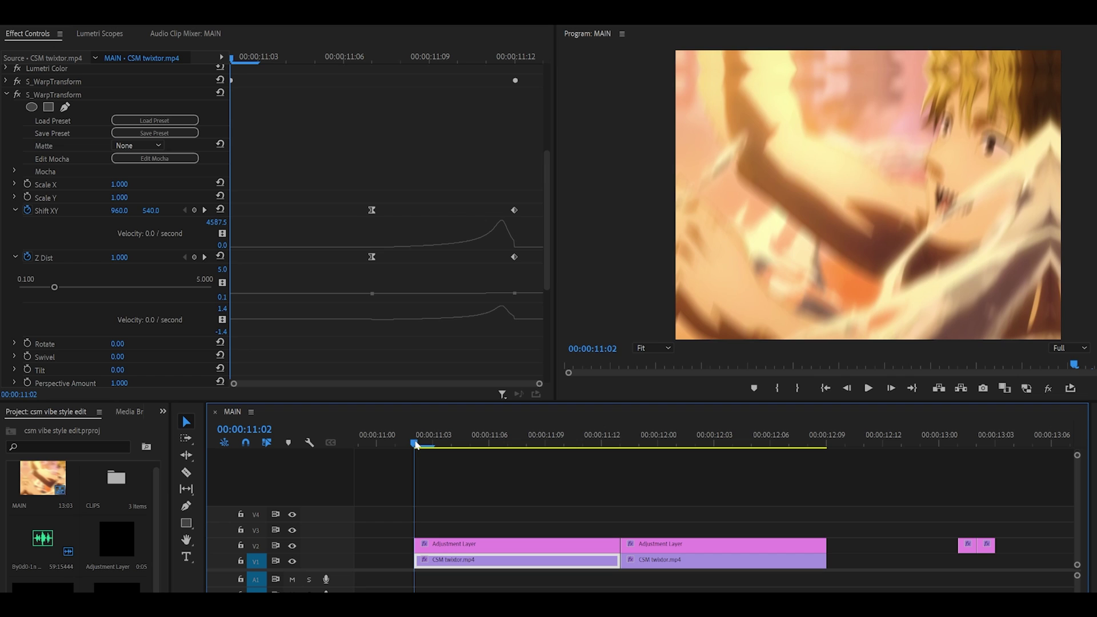
key(space)
click(415, 443)
key(space)
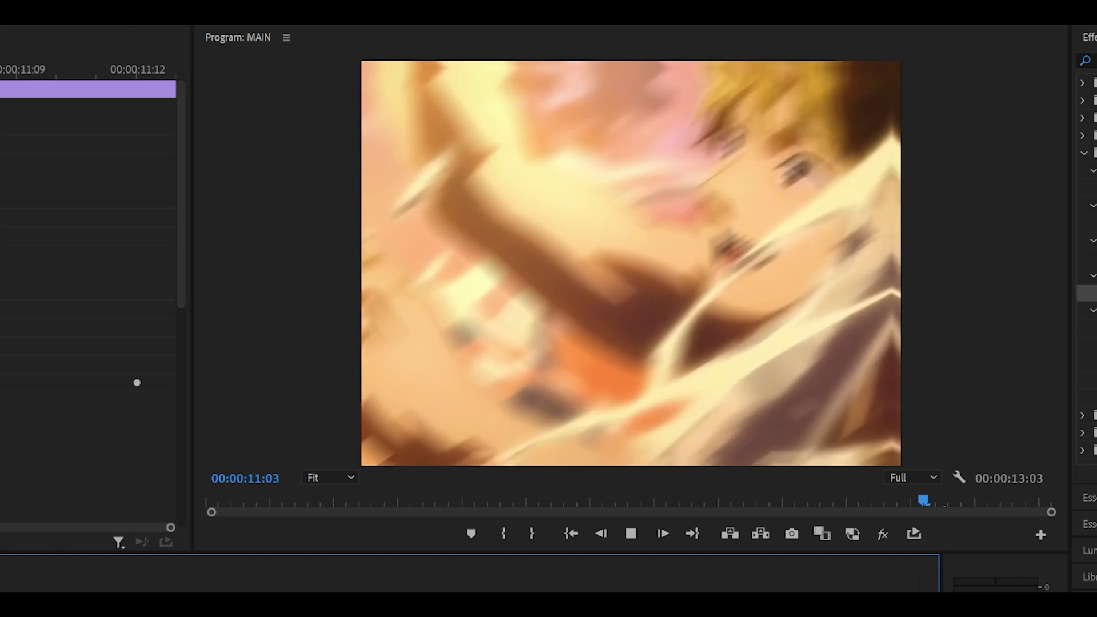
click(415, 445)
key(space)
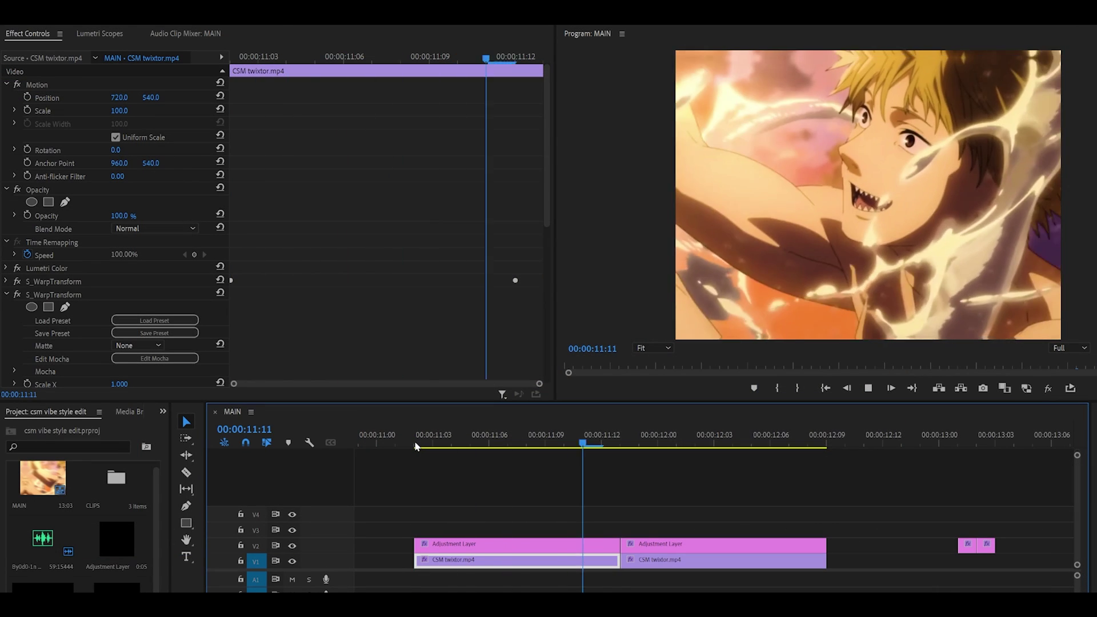
key(space)
Copy both S_WarpTransform effects from the first CSM twixtor clip and paste them onto the second clip
click(8, 296)
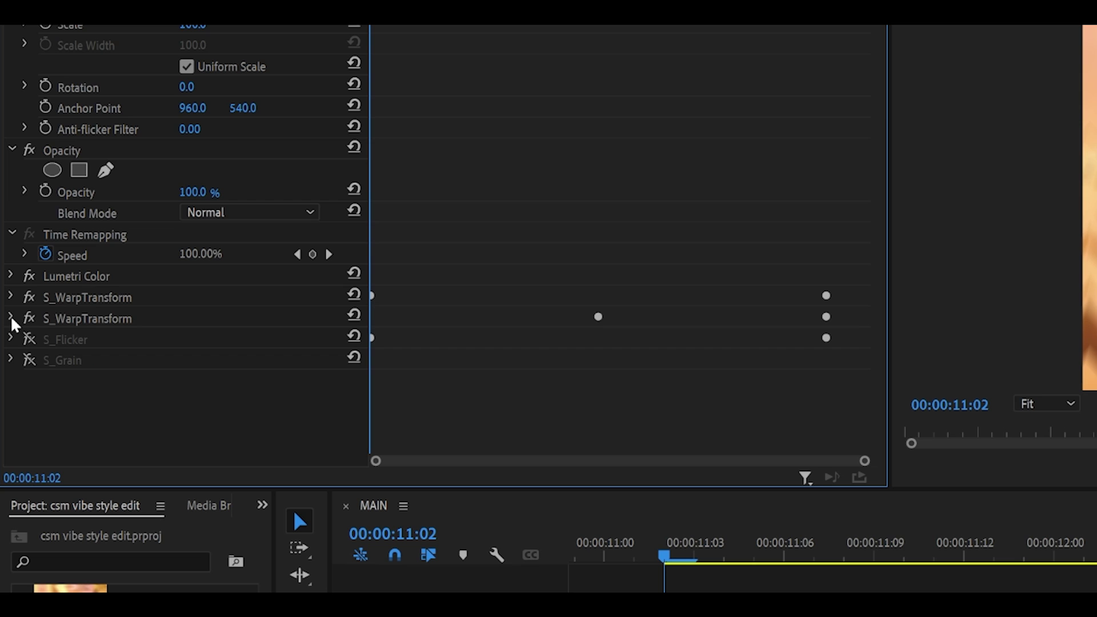
click(96, 302)
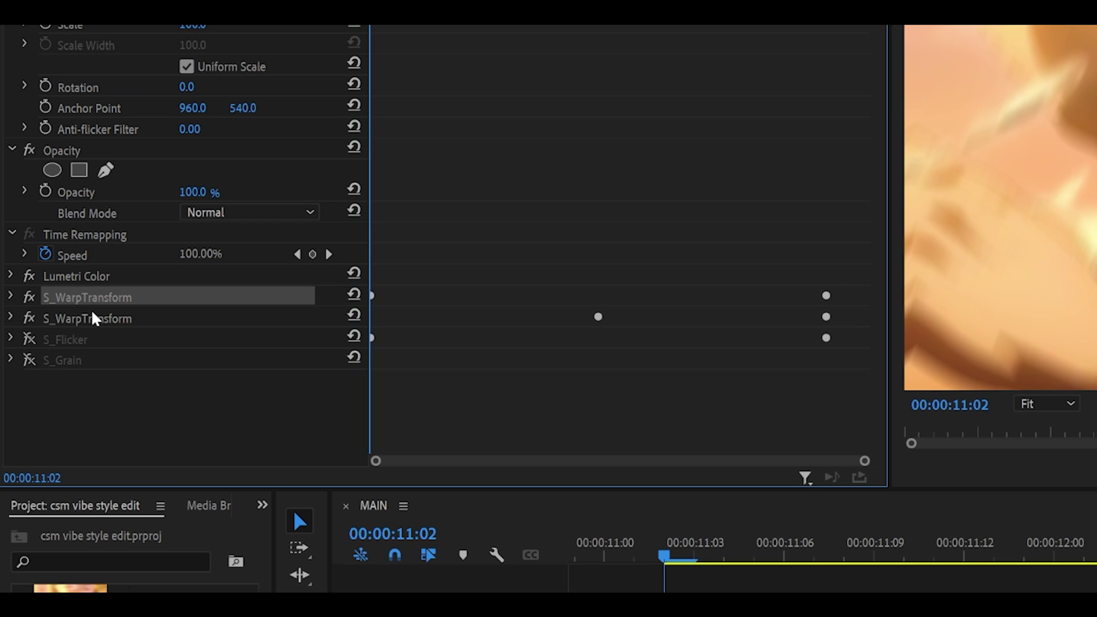
shift+click(103, 318)
right_click(102, 317)
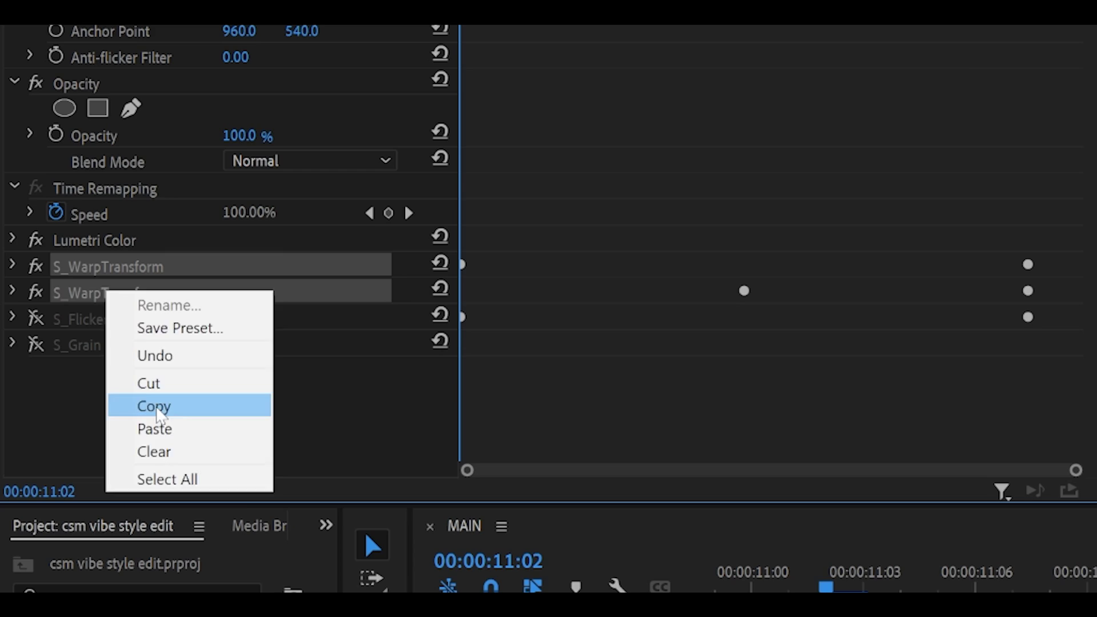
click(146, 410)
click(498, 377)
right_click(352, 246)
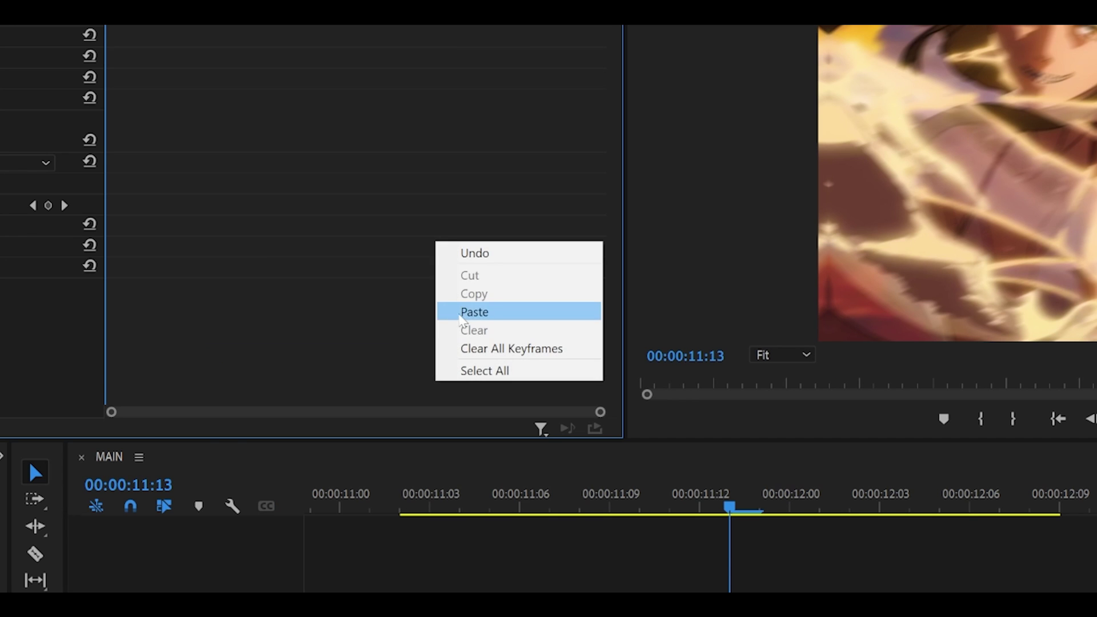
click(369, 278)
Play back the transition across the cut between the two clips
click(335, 372)
key(space)
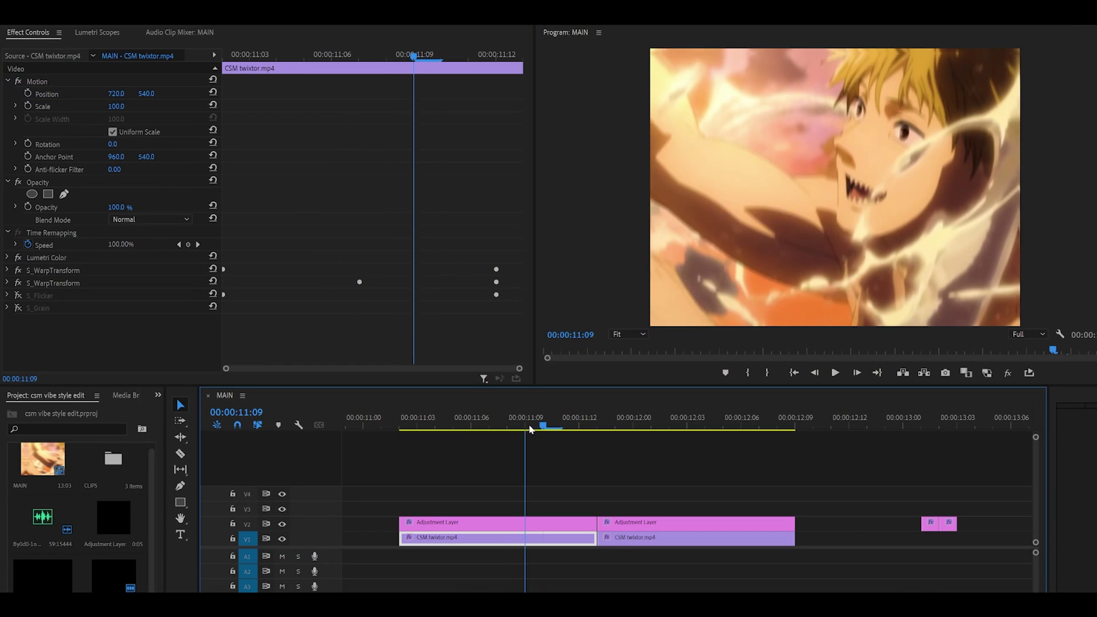
click(560, 429)
Set Z Dist to 0.9 on the first S_WarpTransform's opening keyframe at 00:00:11:13 in the second clip
drag(560, 433, 606, 428)
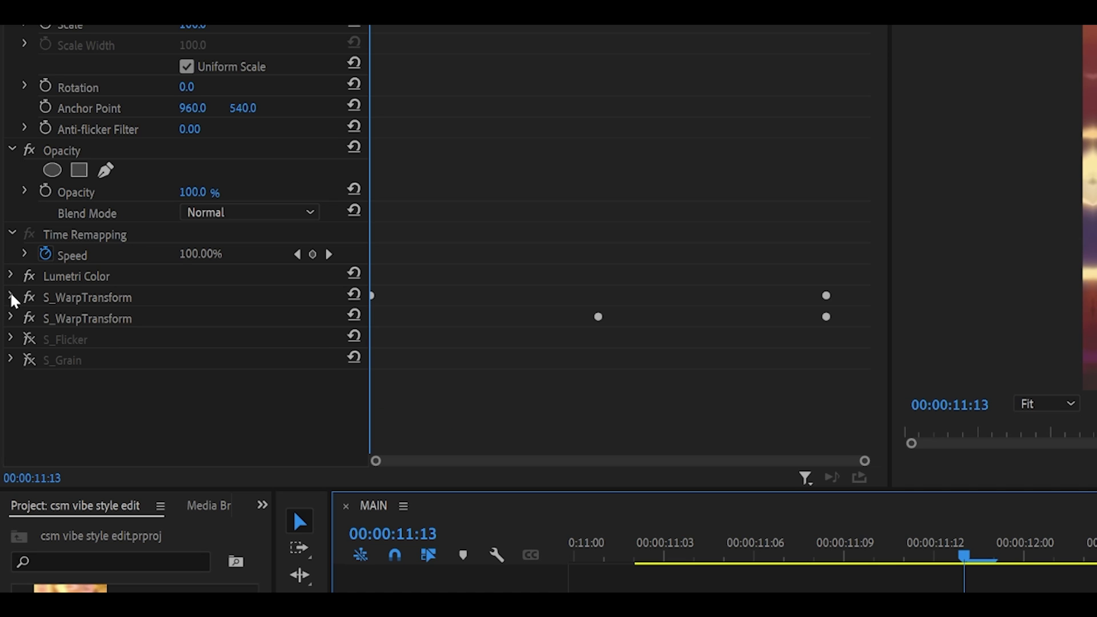
click(7, 280)
scroll(400, 223, down, 6)
click(122, 231)
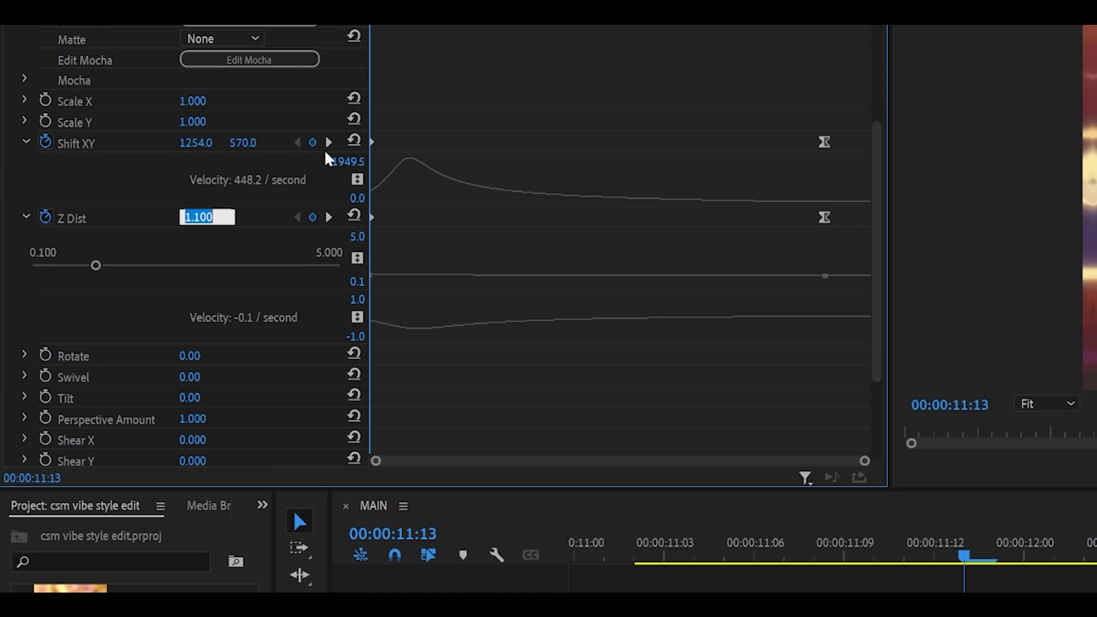
text(0.9)
key(Return)
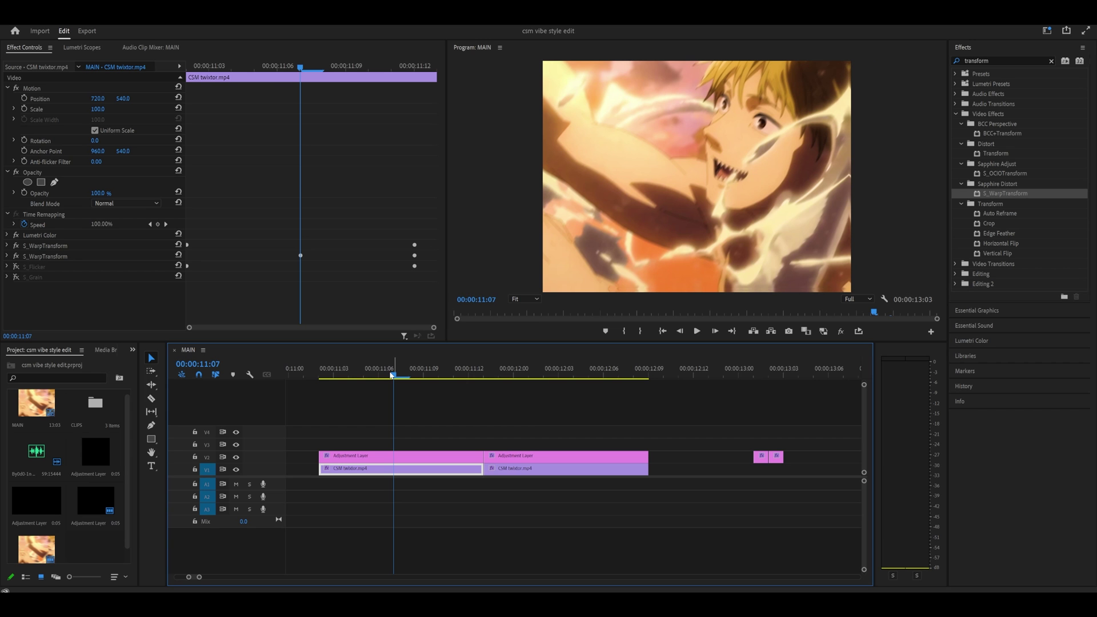
Set the second clip's opening Z Dist keyframe in the first S_WarpTransform to 0.85 and replay the transition
key(space)
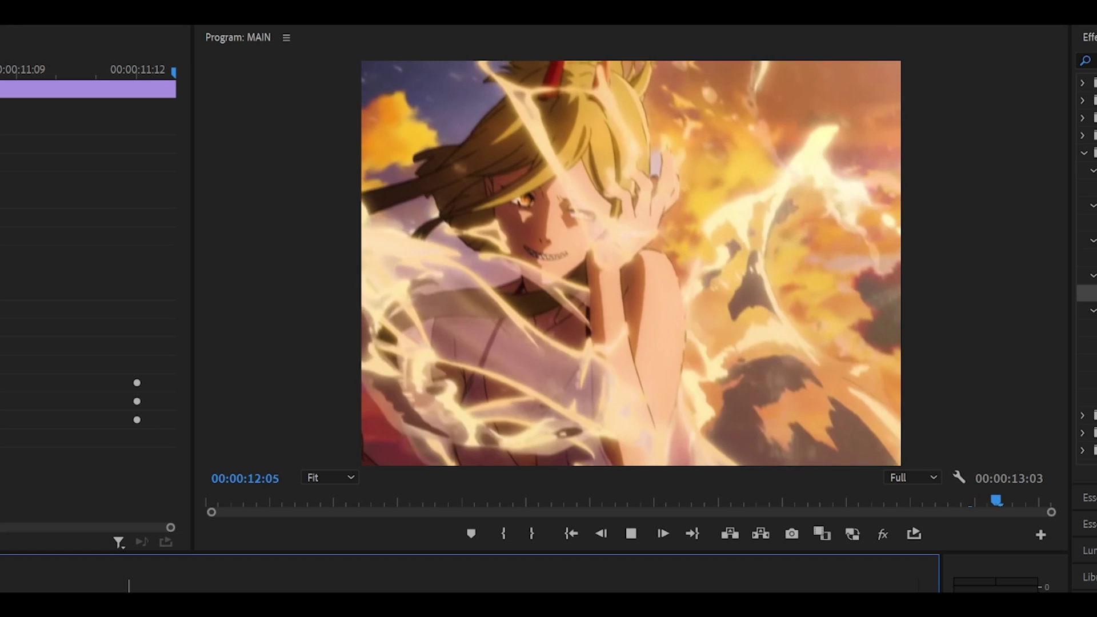
click(423, 374)
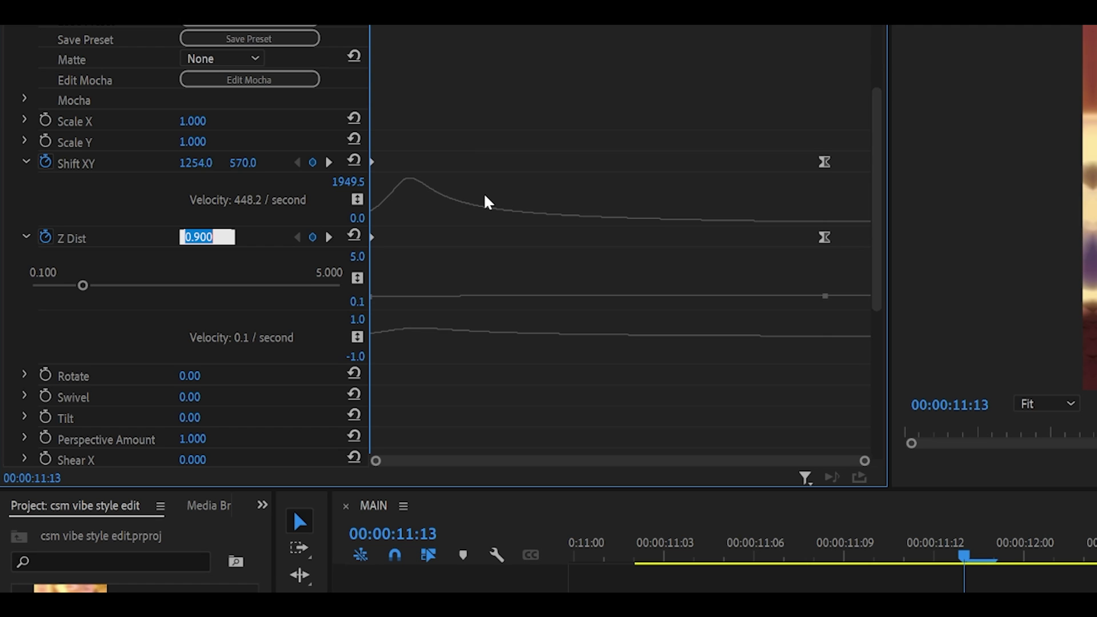
text(0.8)
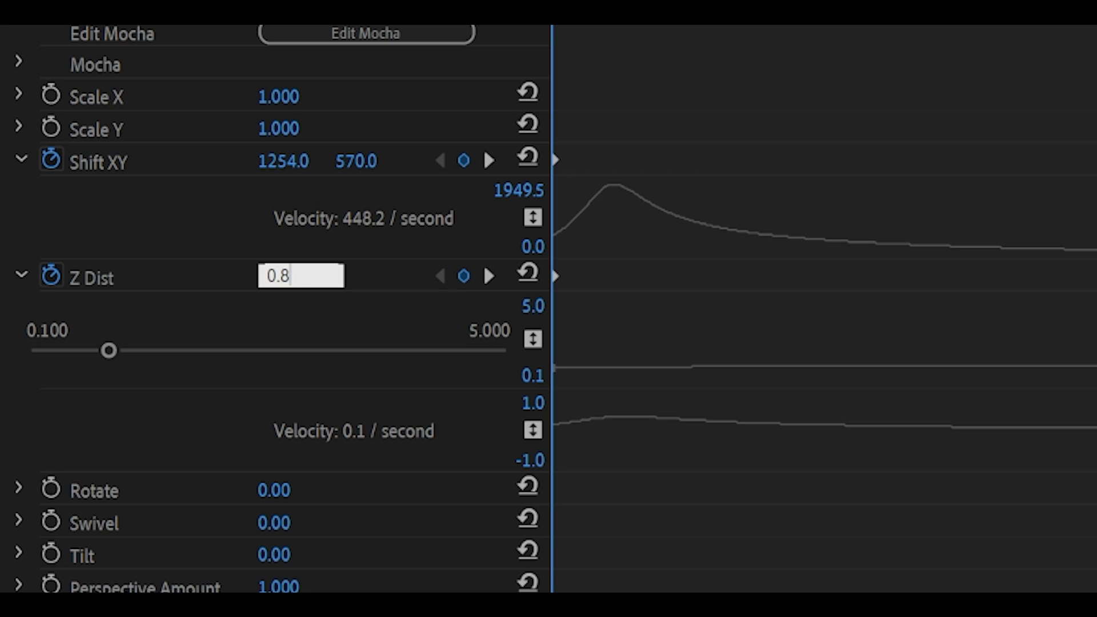
text(5)
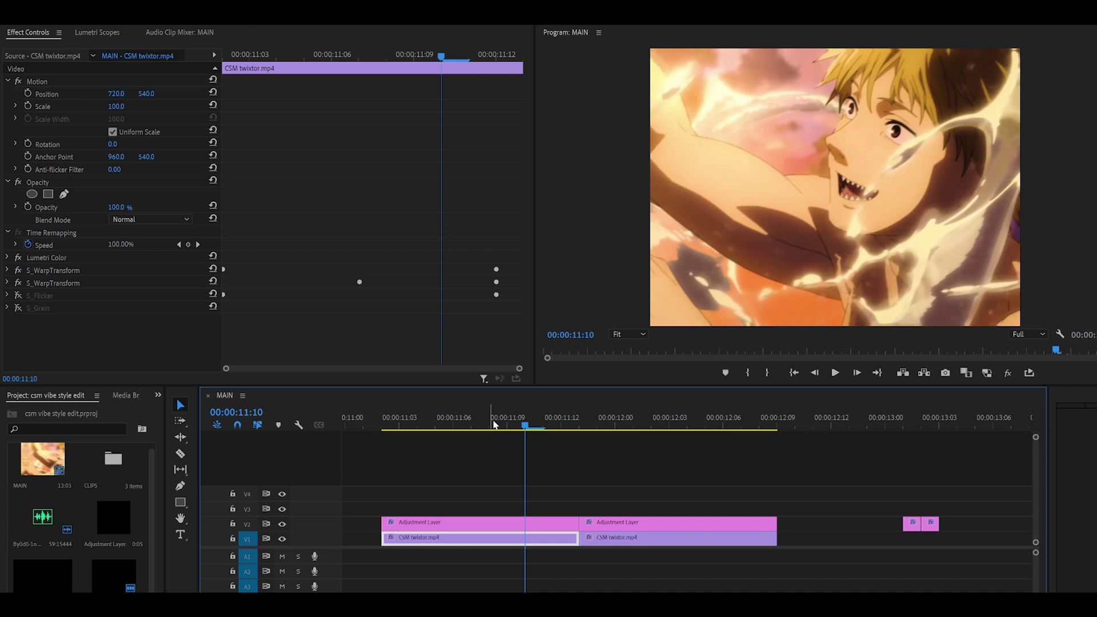
click(490, 423)
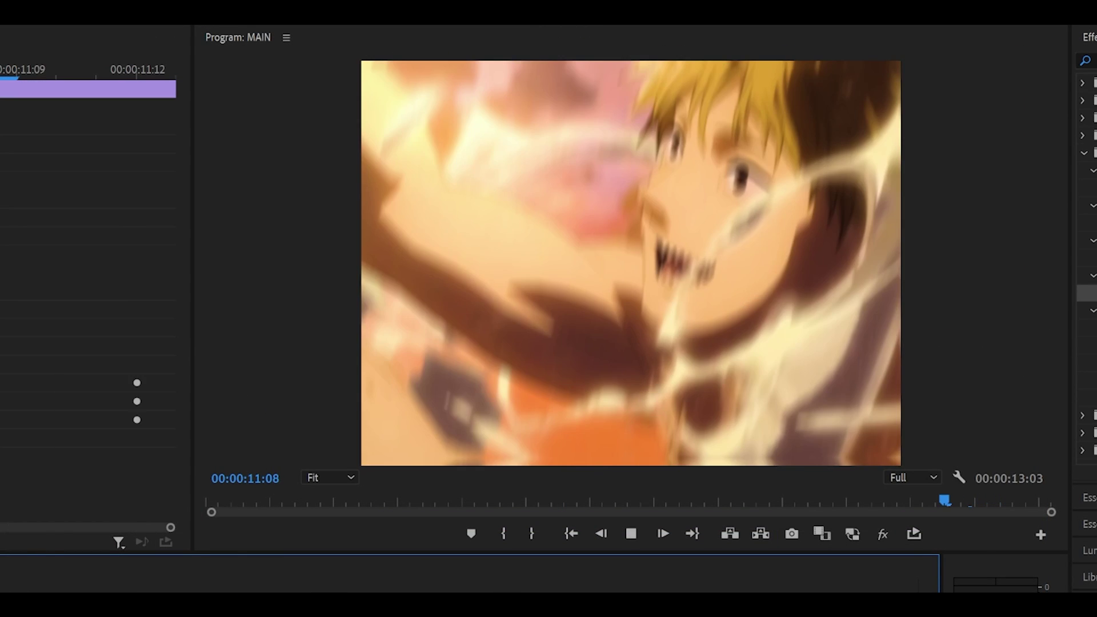
key(space)
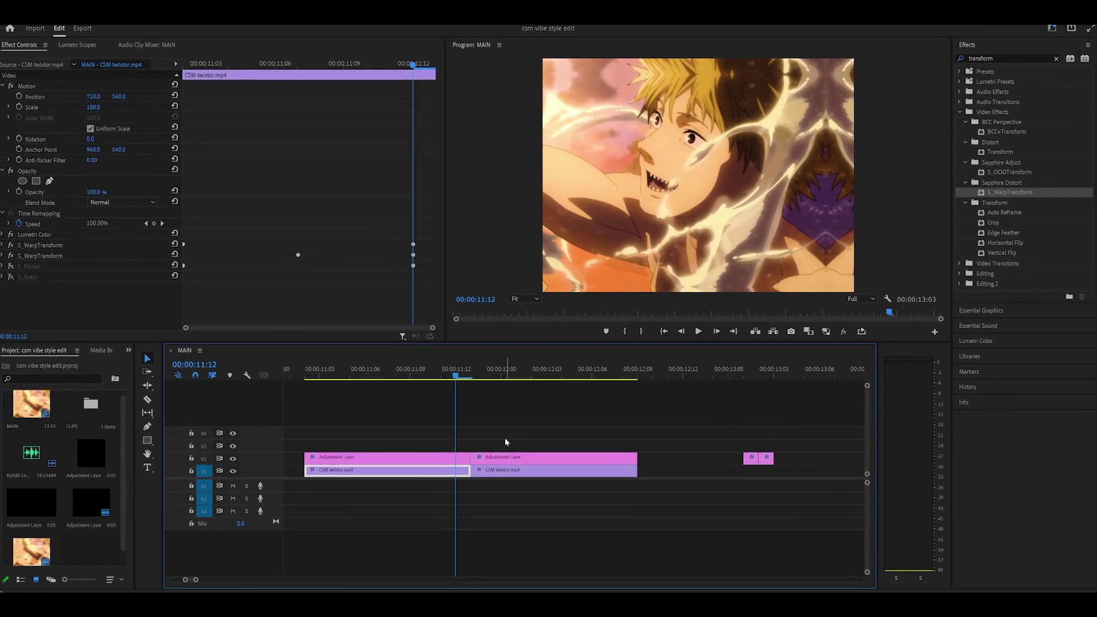
Move the two long adjustment layers up to V3 and place the two short ones on V2 around the cut
drag(522, 432, 458, 453)
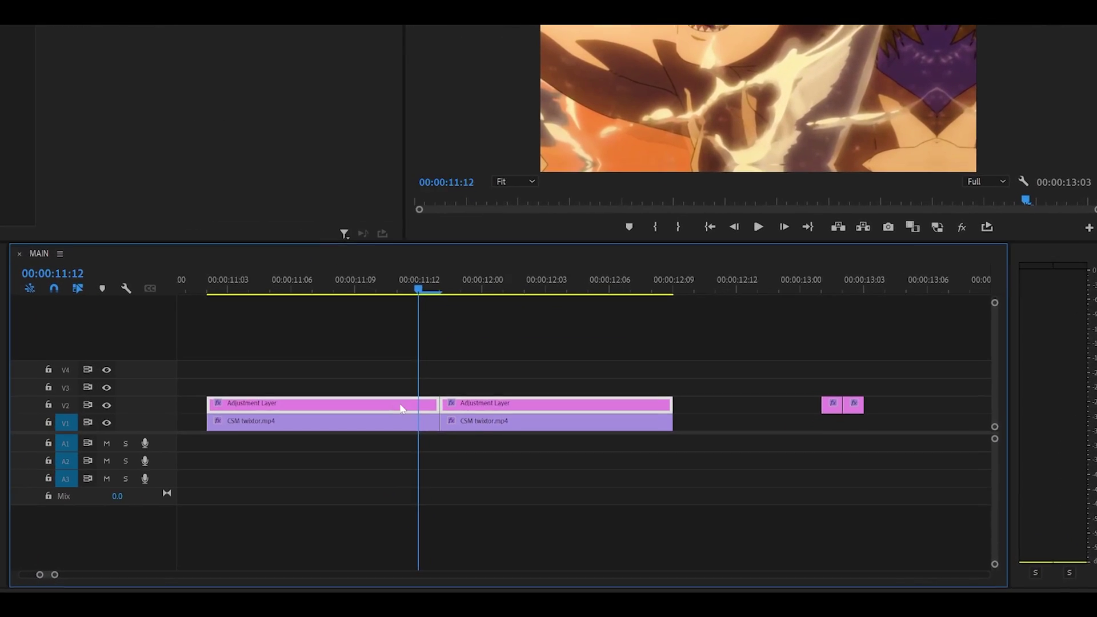
drag(401, 408, 401, 386)
click(834, 406)
drag(1066, 443, 445, 435)
click(484, 453)
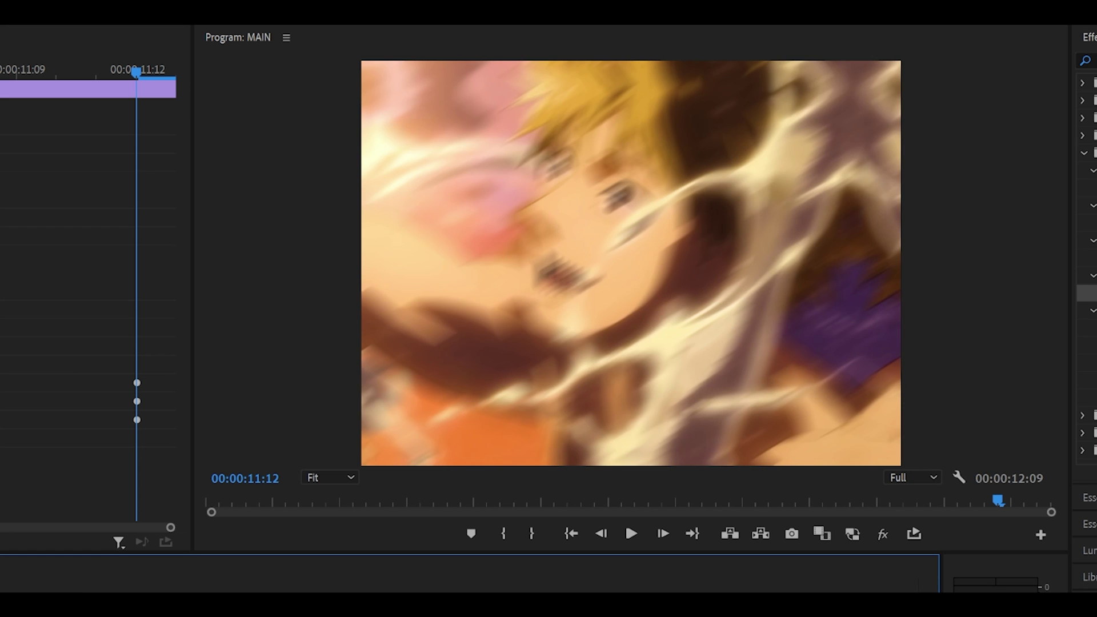
Examine the S_BlurDirectional settings of both short adjustment layers and compare the blurred frames around the cut
key(Right)
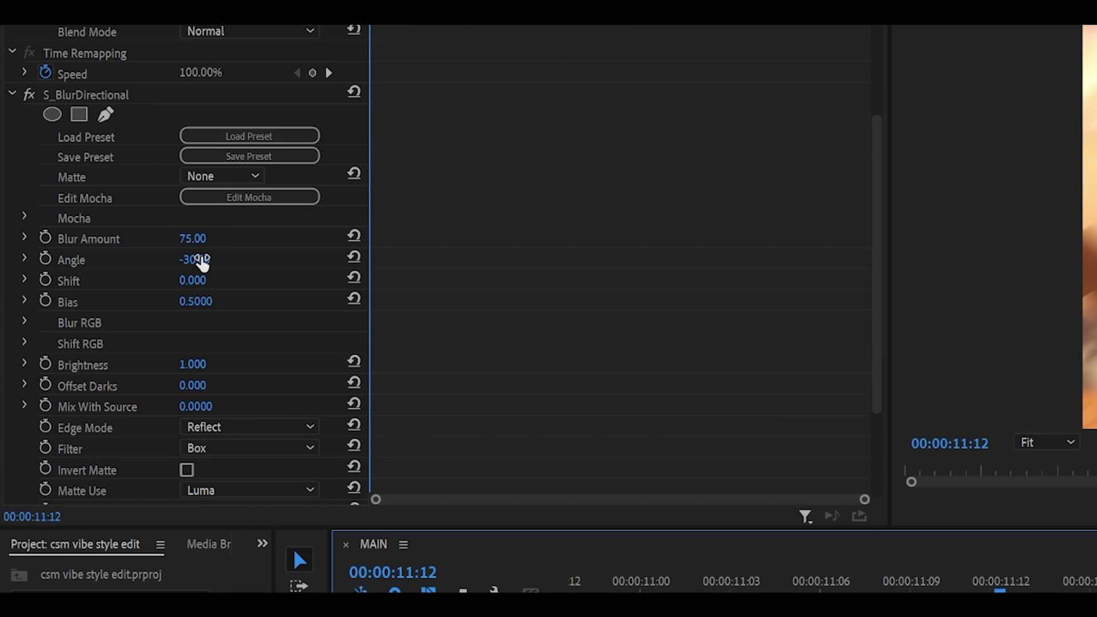
drag(202, 266, 233, 265)
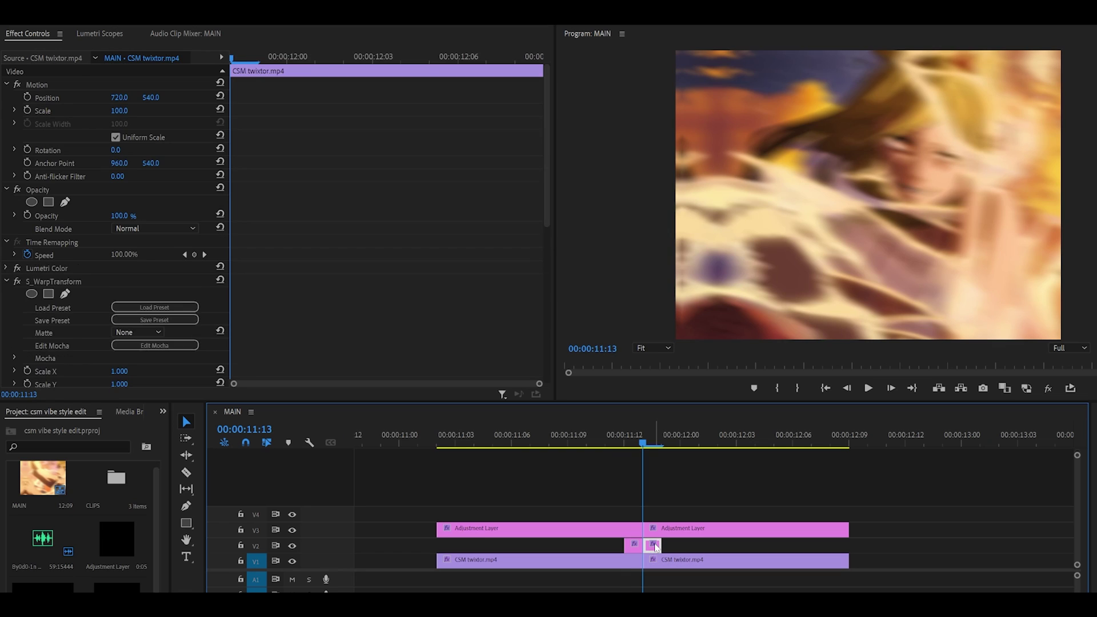
scroll(384, 265, down, 5)
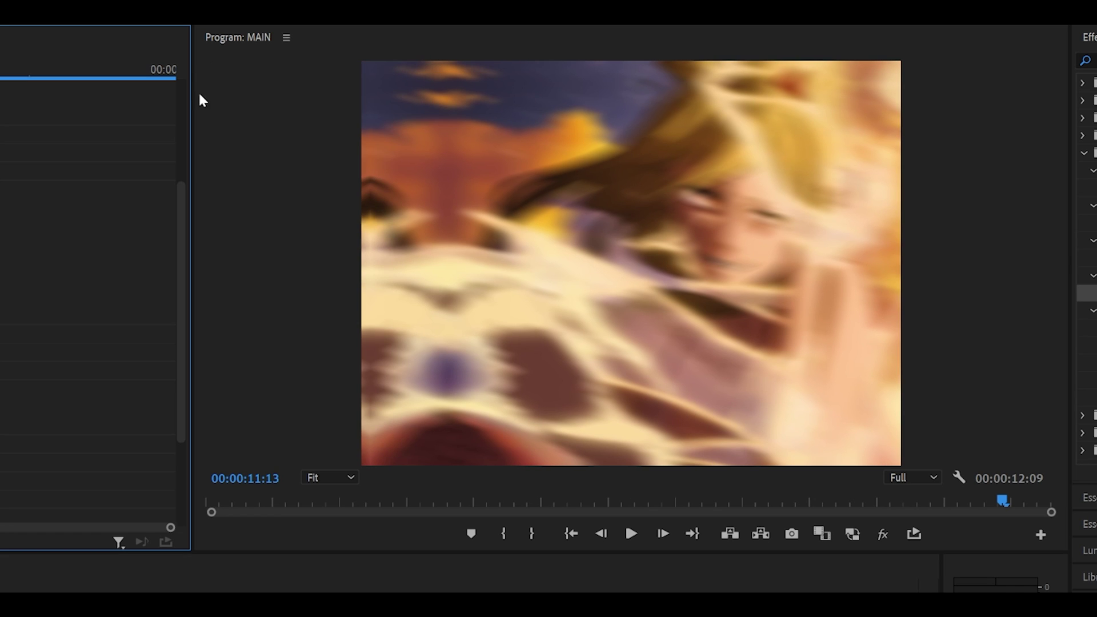
drag(543, 387, 517, 390)
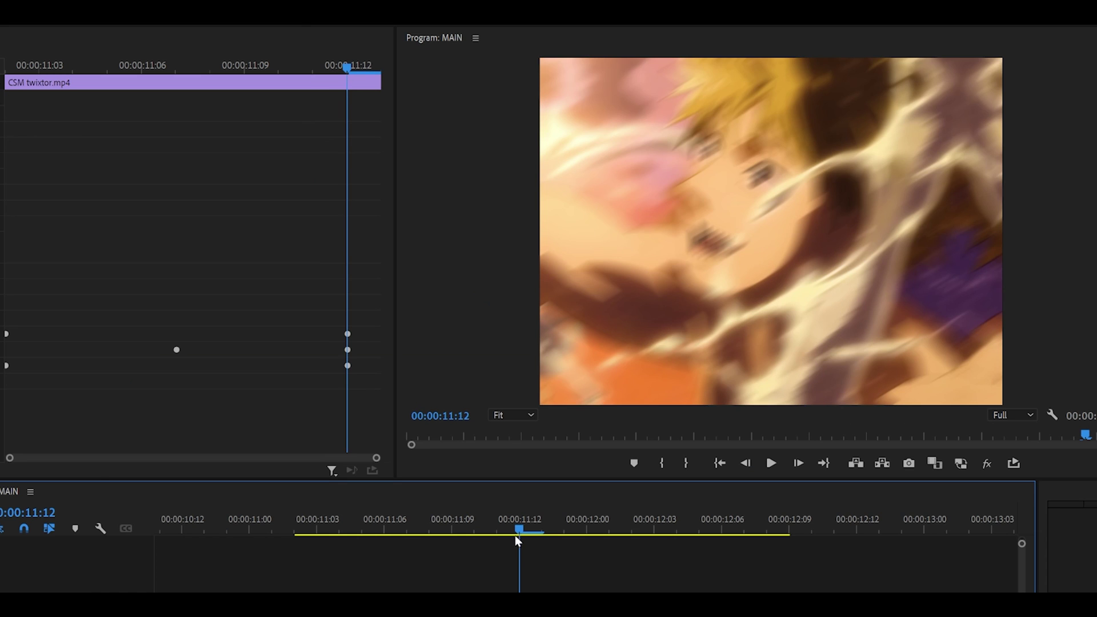
drag(517, 540, 544, 535)
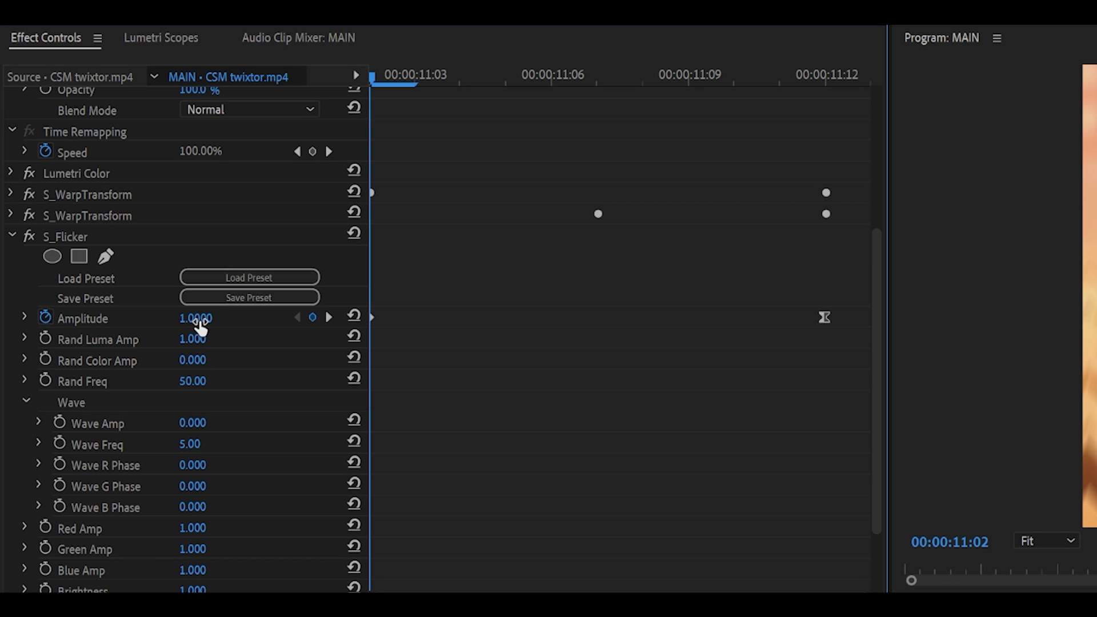
Examine the easing curve of the S_Flicker Amplitude end keyframe at 00:00:11:12 on the first clip
click(825, 79)
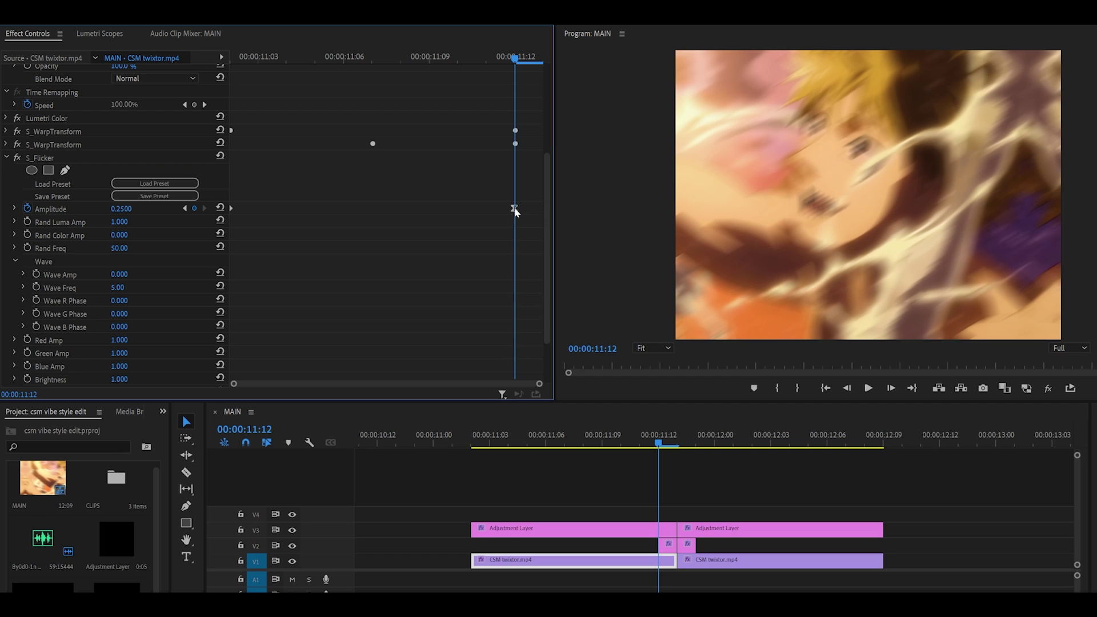
right_click(515, 212)
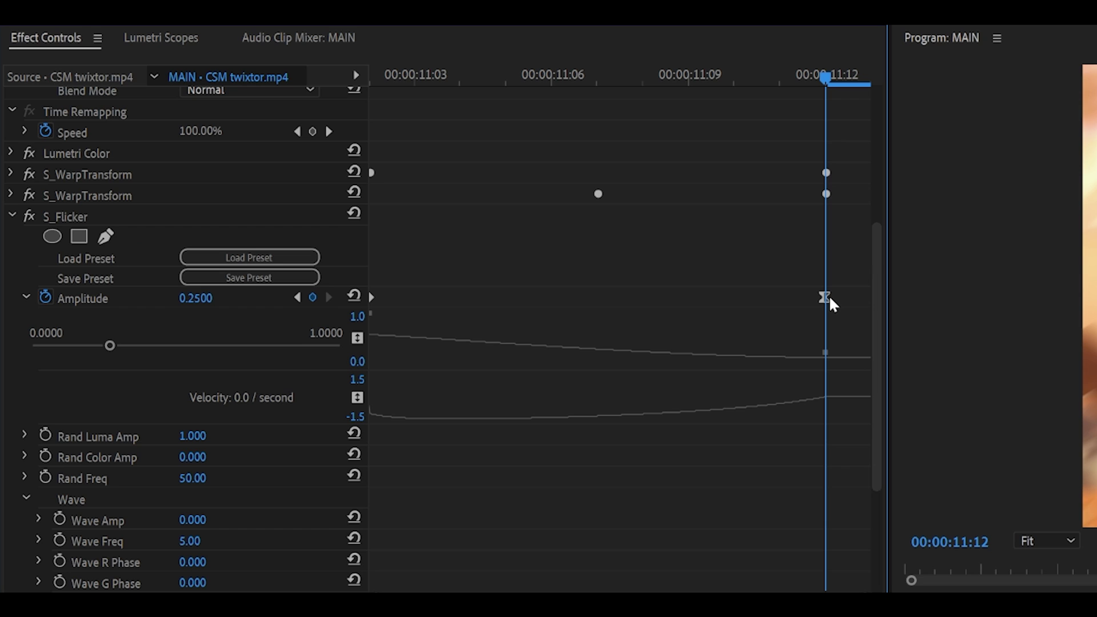
click(827, 298)
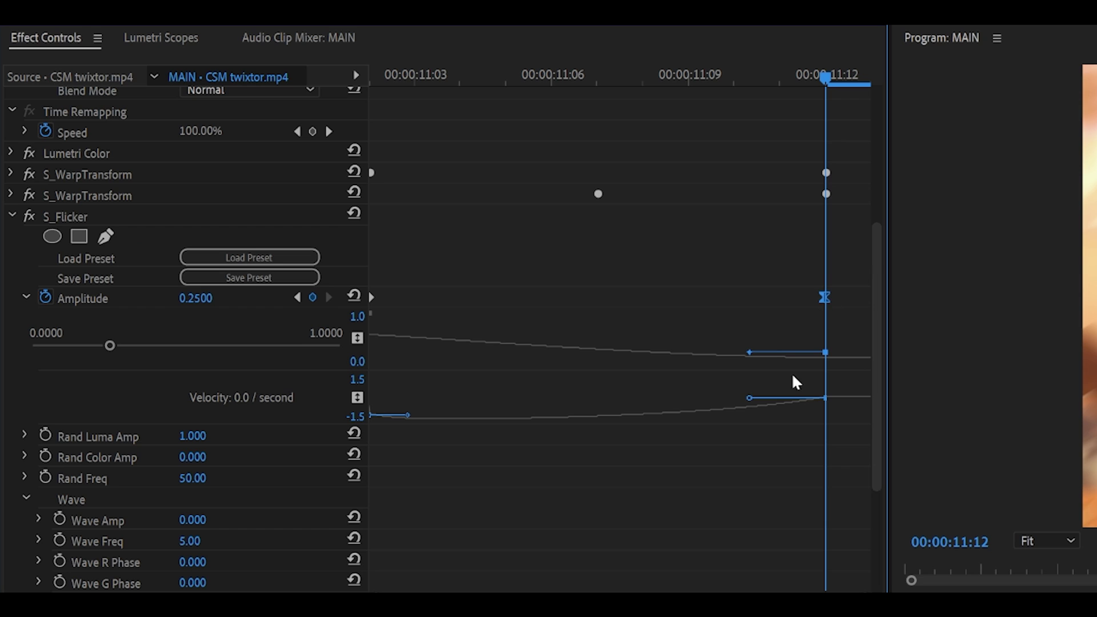
click(12, 215)
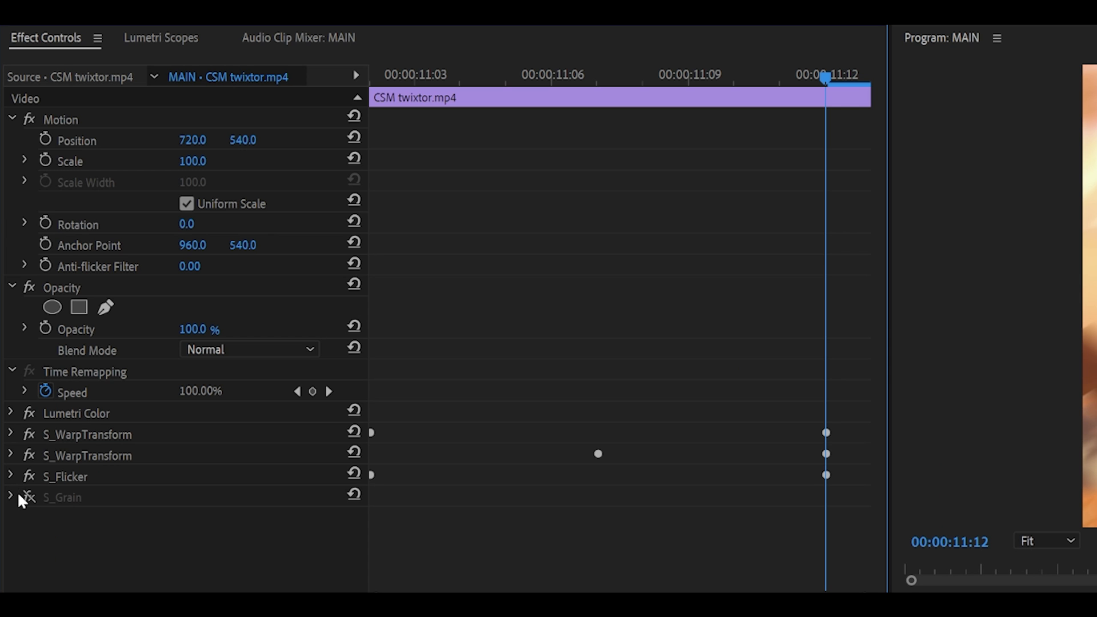
Enable S_Grain on the first clip and inspect its settings
click(10, 497)
scroll(132, 323, down, 5)
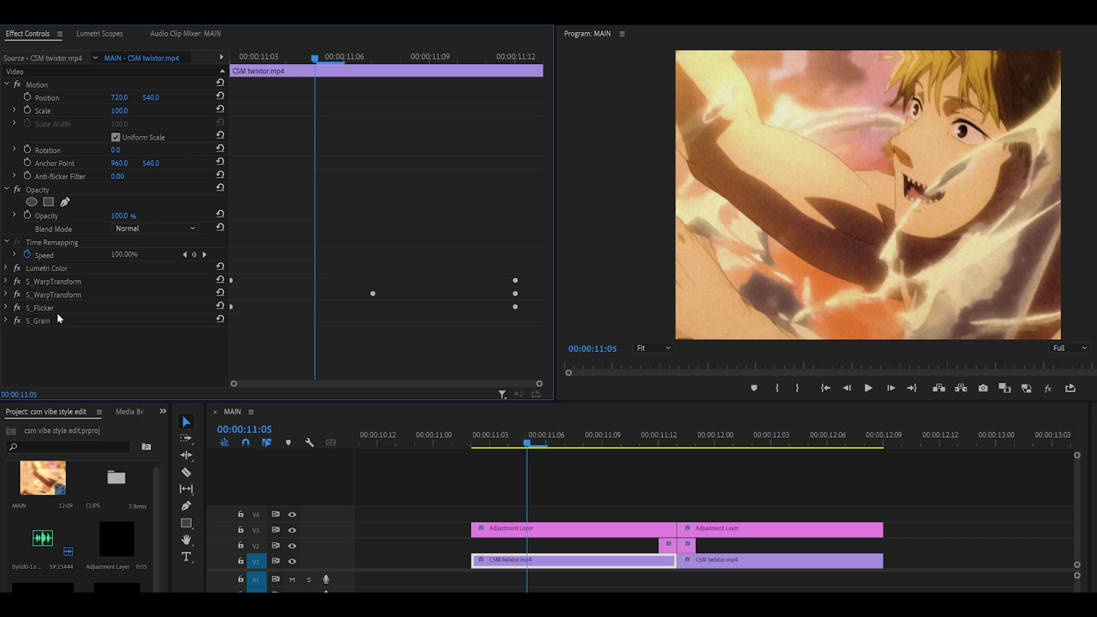
Copy S_Flicker and S_Grain from the first clip and paste them onto the second clip
click(43, 307)
shift+click(40, 320)
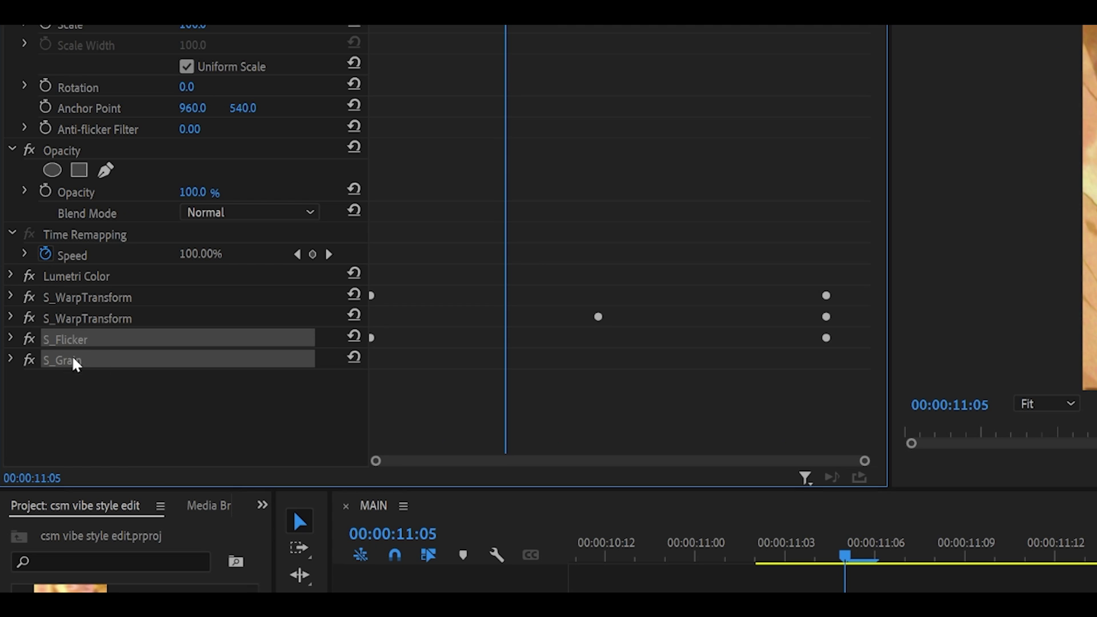
right_click(125, 338)
click(200, 433)
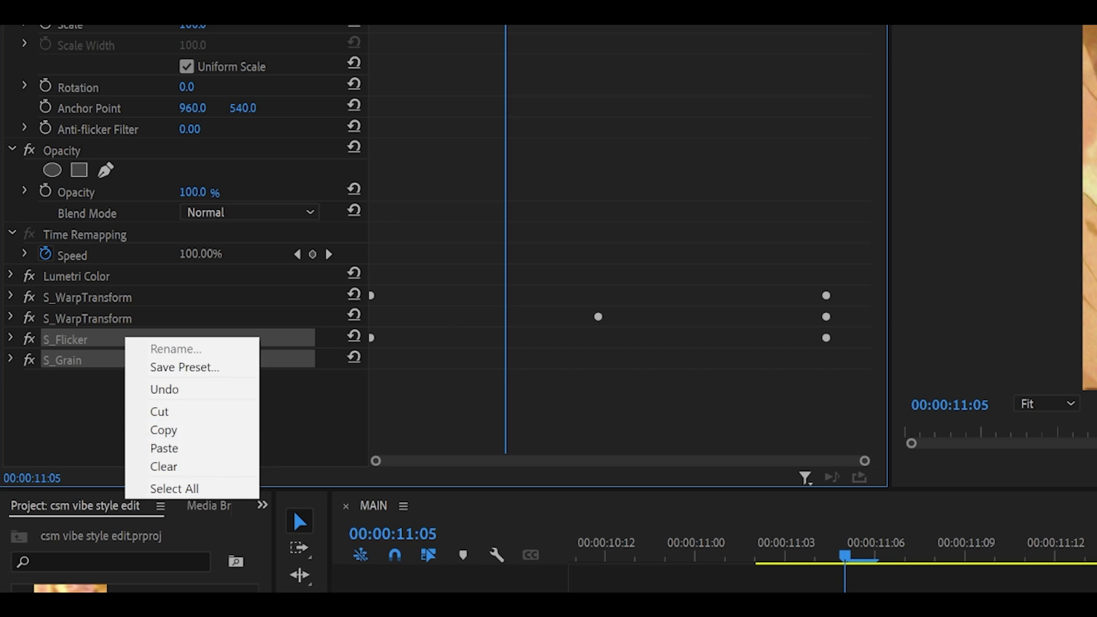
click(616, 366)
right_click(341, 228)
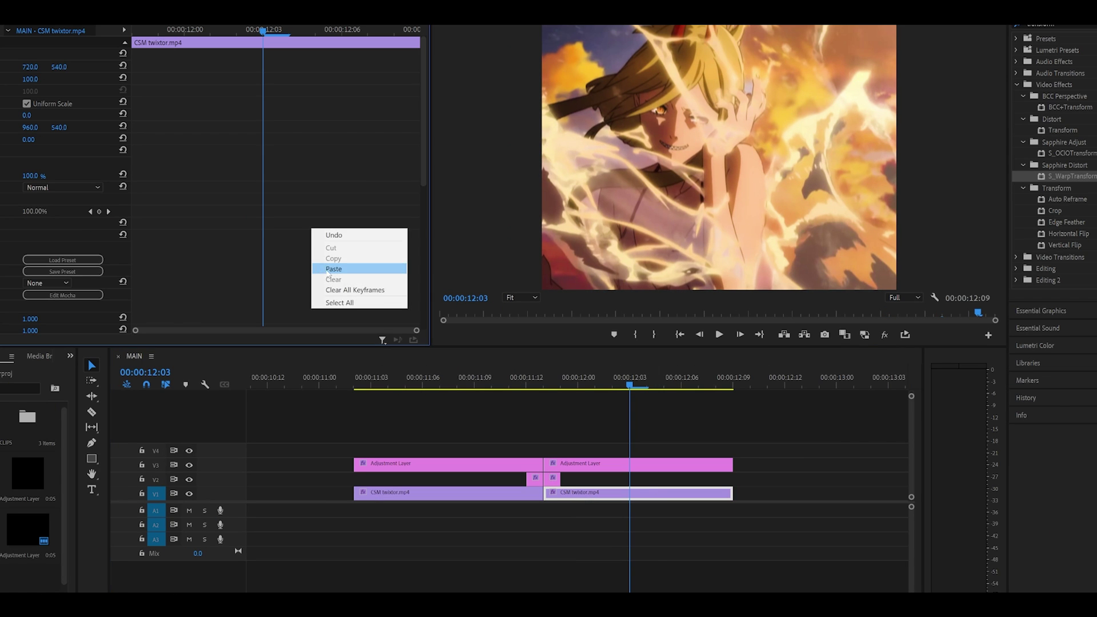